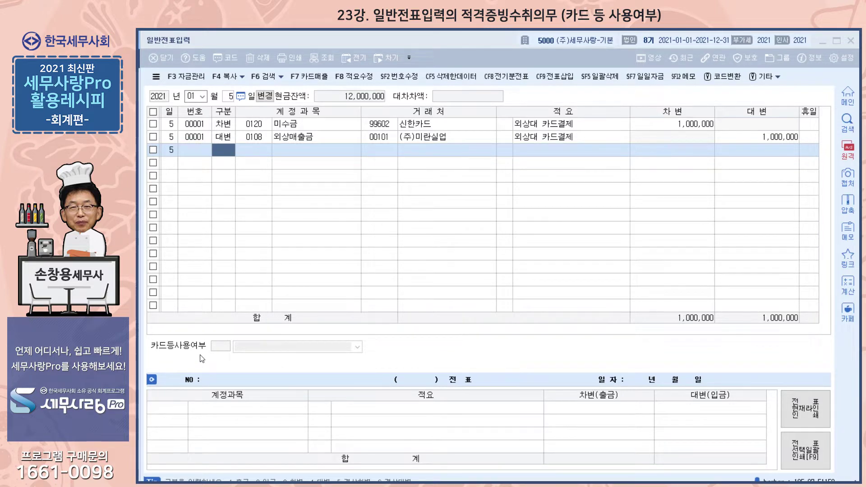
- Start a 출금 (cash payment) entry on day 5 with the account 0829 사무용품비 (판매관리비)
left_click(224, 150)
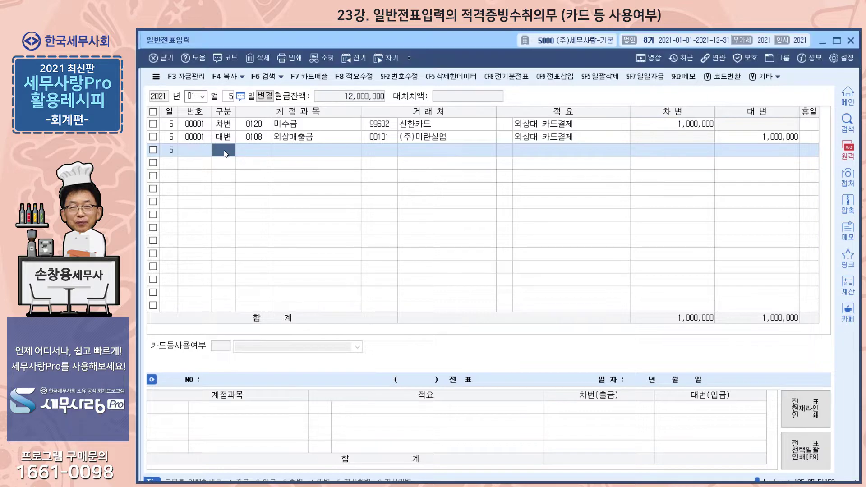
type("1")
key("Return")
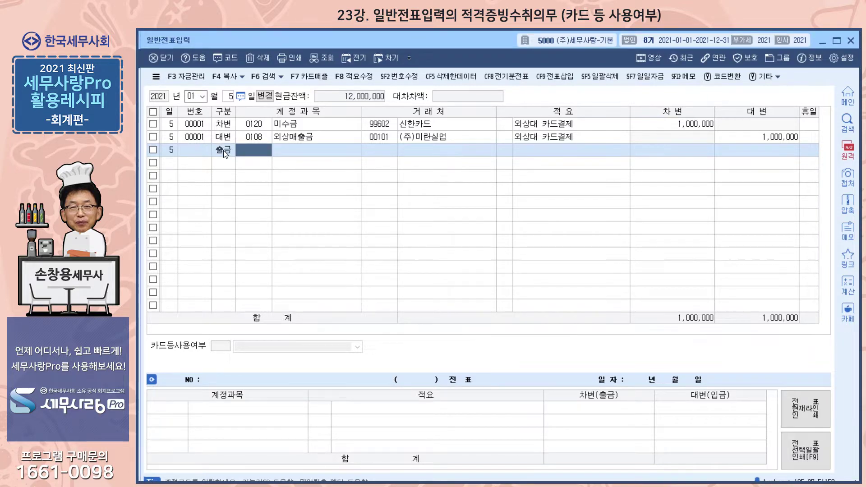
type("사무용")
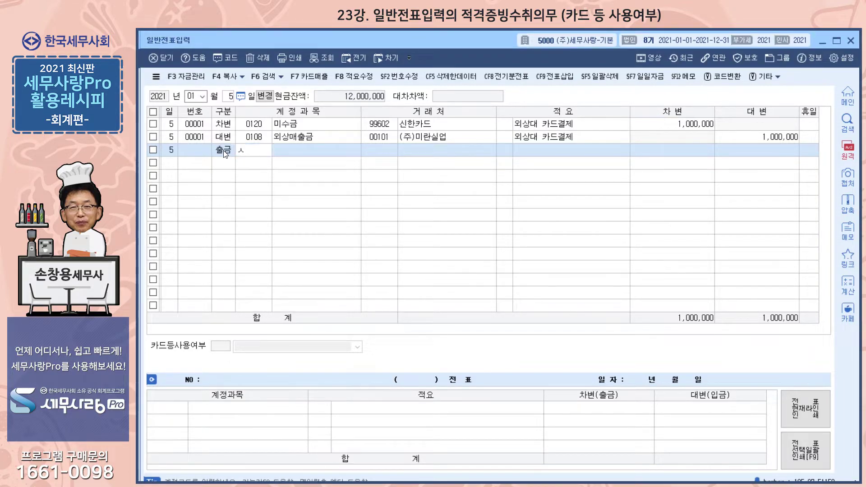
key("Return")
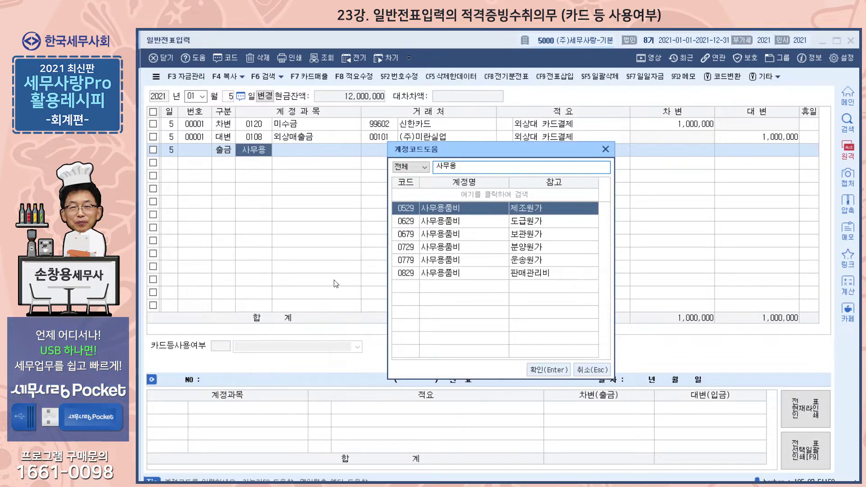
left_click(447, 273)
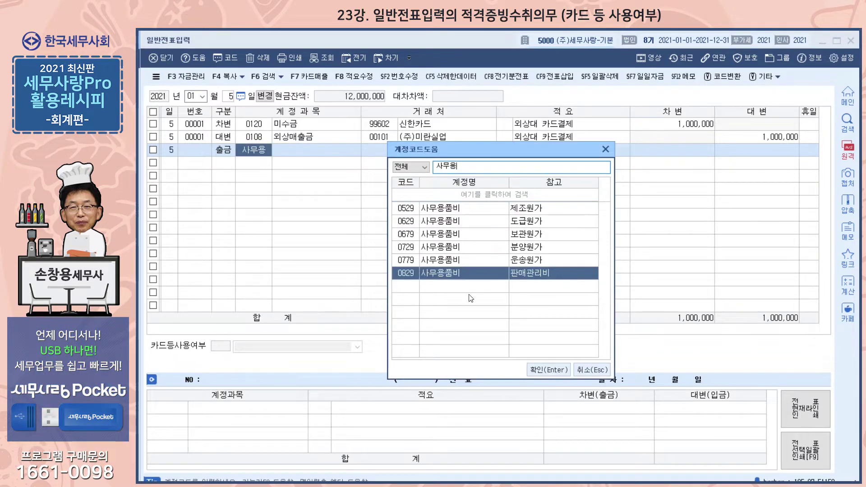
left_click(567, 370)
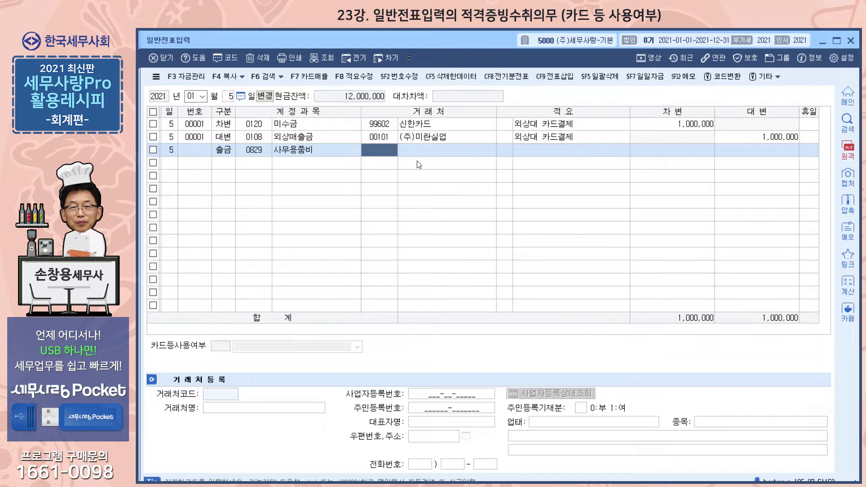
- Complete the office supplies entry with vendor (주)미란실업, description 2 문구대금 지급, and a debit amount of 100,000
key("plus")
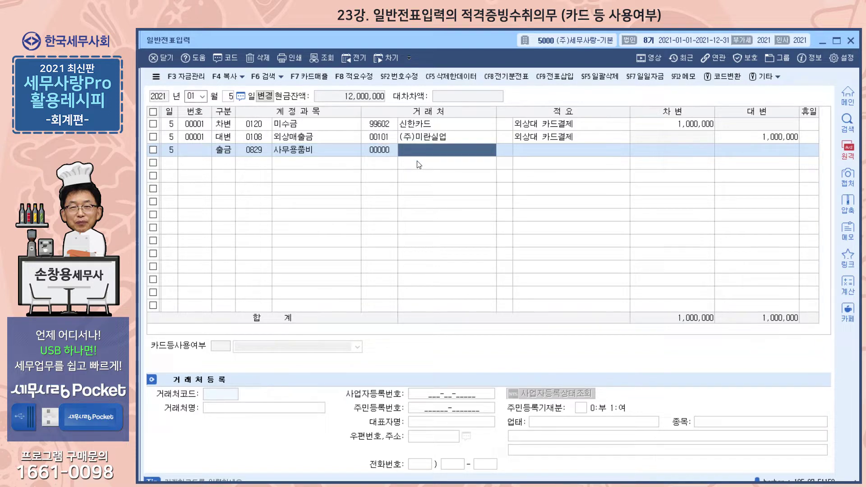
key("Return")
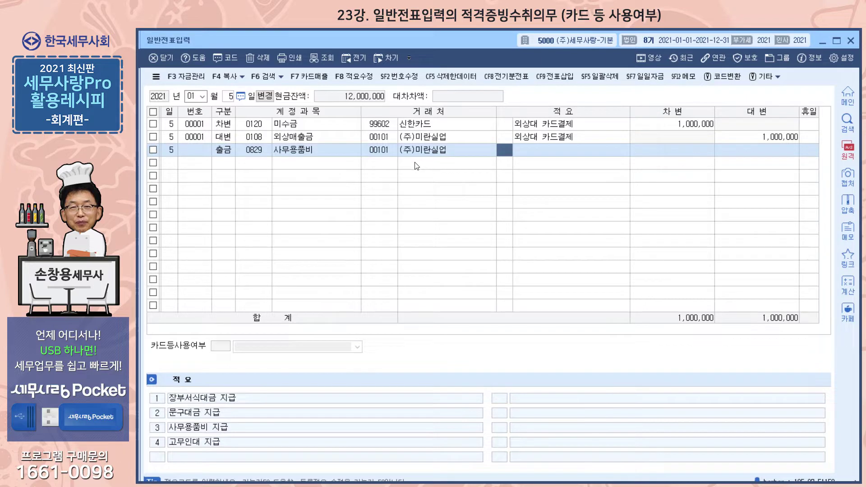
type("2")
key("Return")
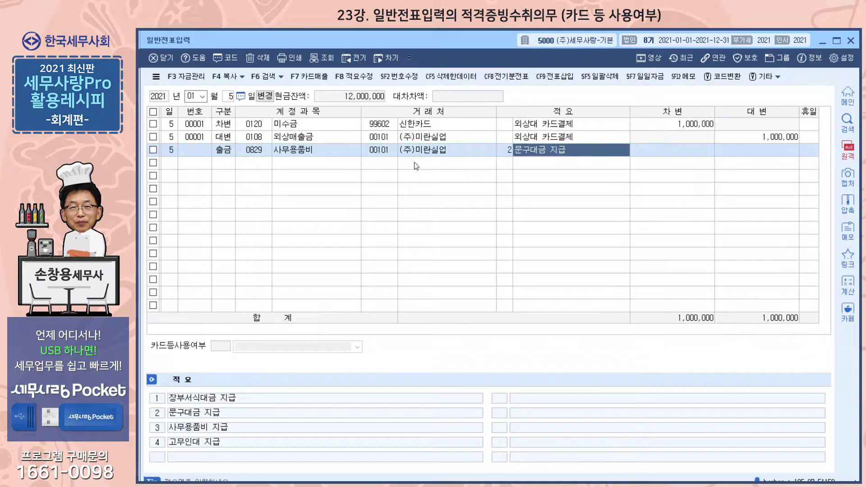
key("Return")
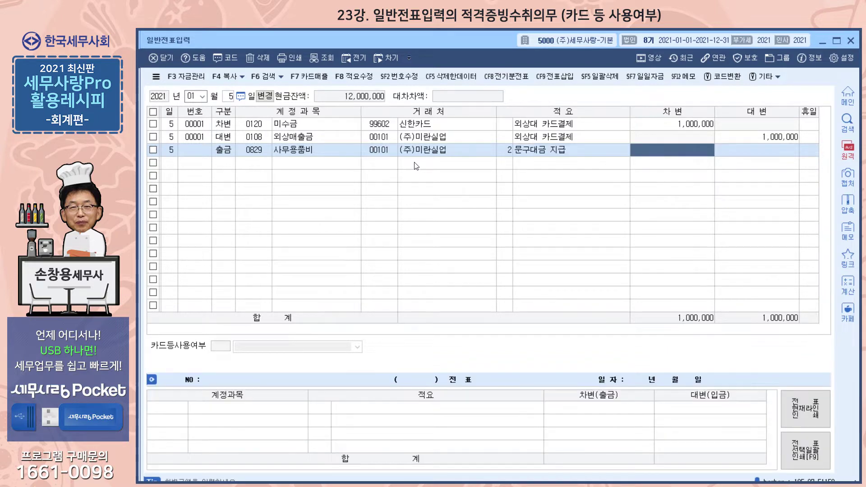
type("100,000")
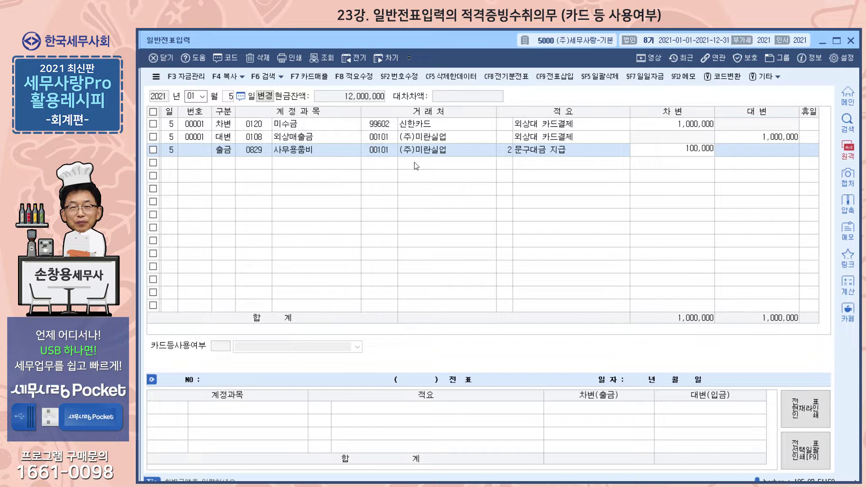
key("Return")
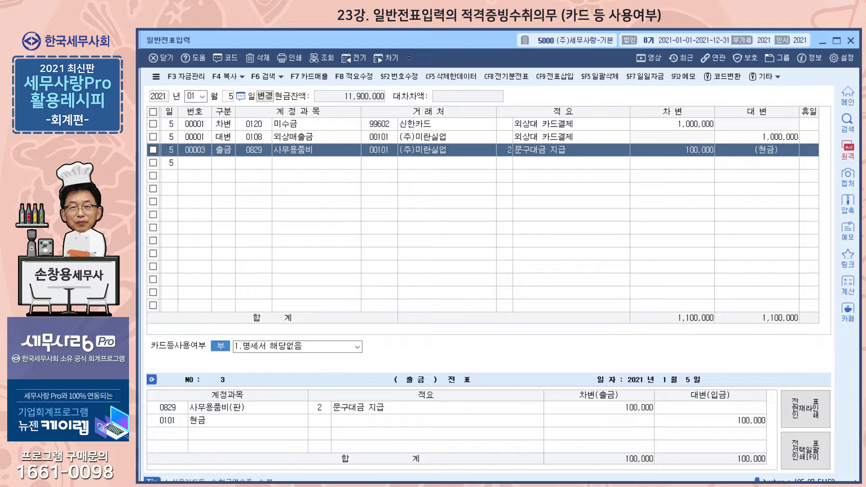
key("Return")
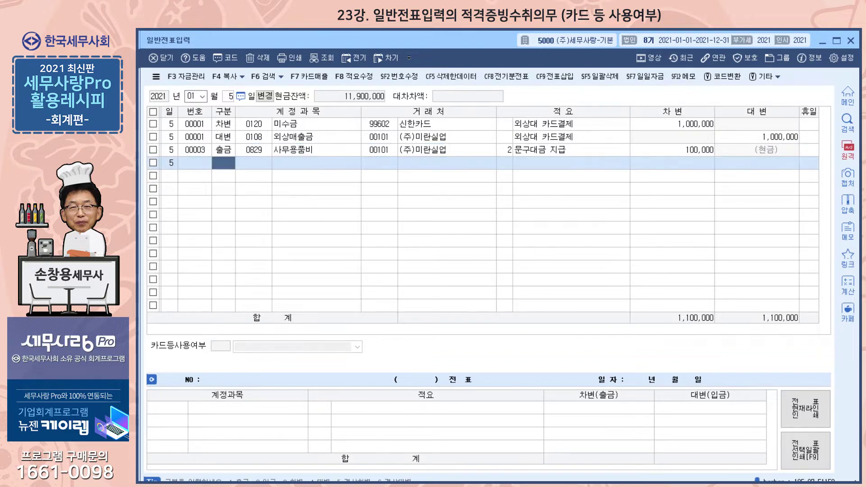
- Set 카드등사용여부 of the 문구대금 지급 entry to 카, closing the card vendor dialog without choosing a card
left_click(228, 152)
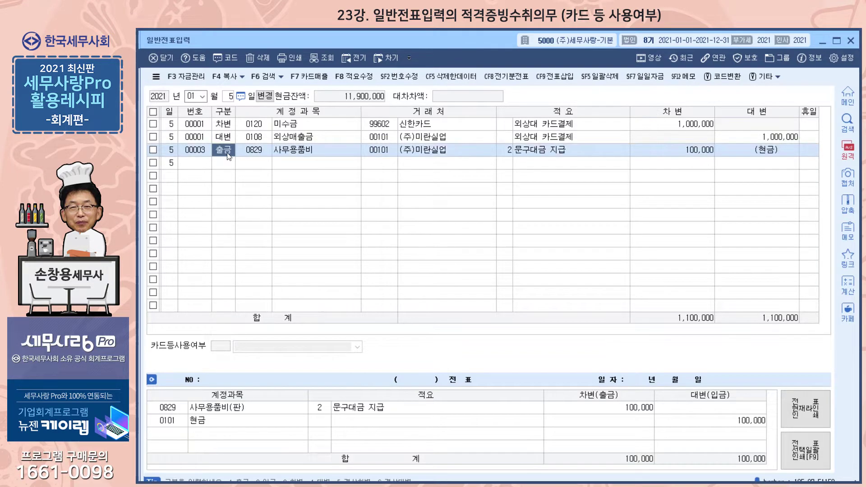
left_click(225, 350)
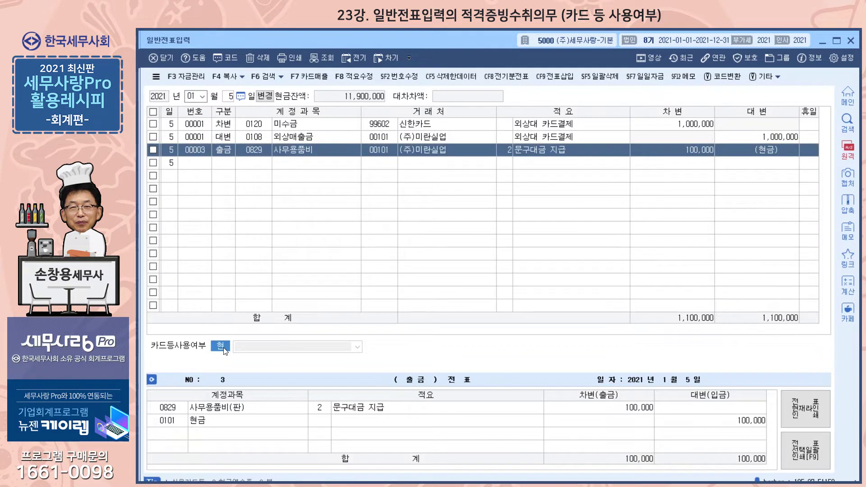
type("1")
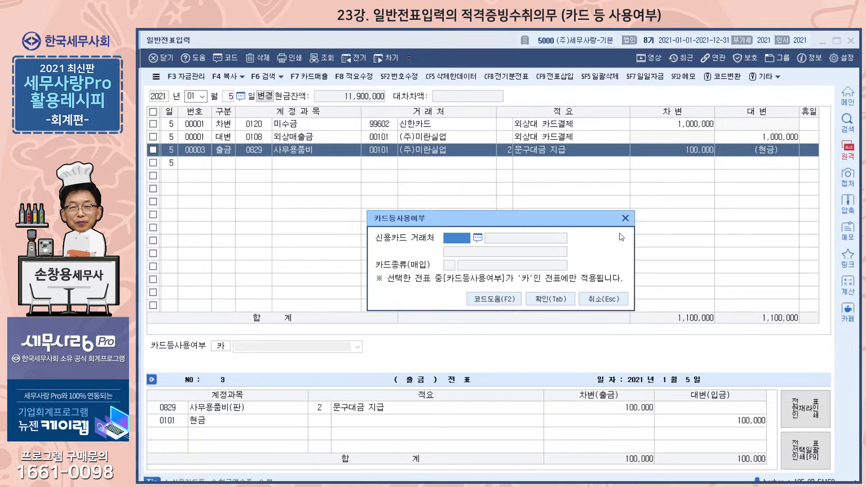
left_click(625, 218)
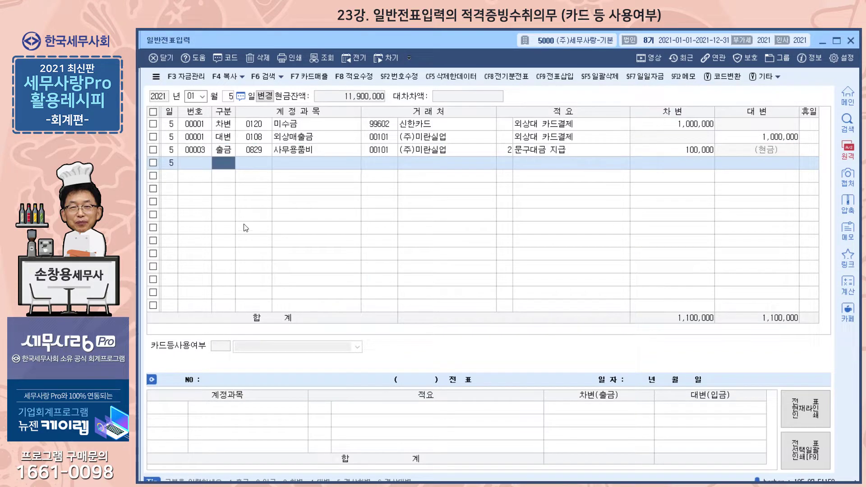
left_click(224, 154)
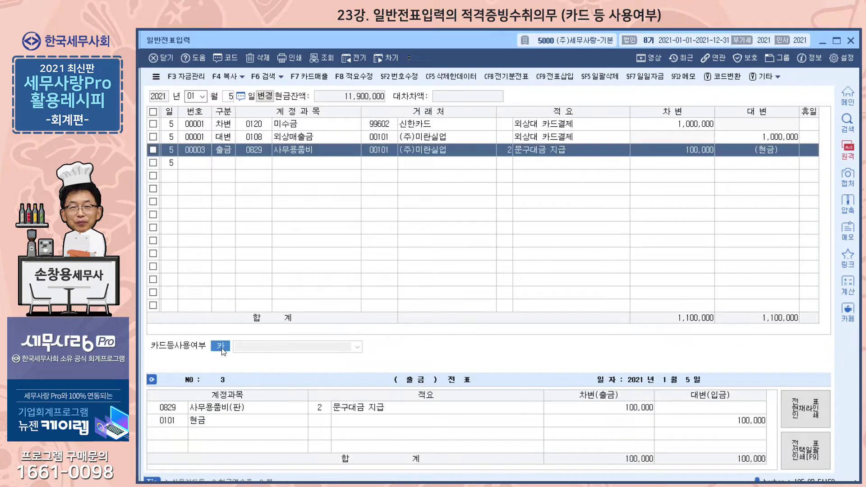
key("Down")
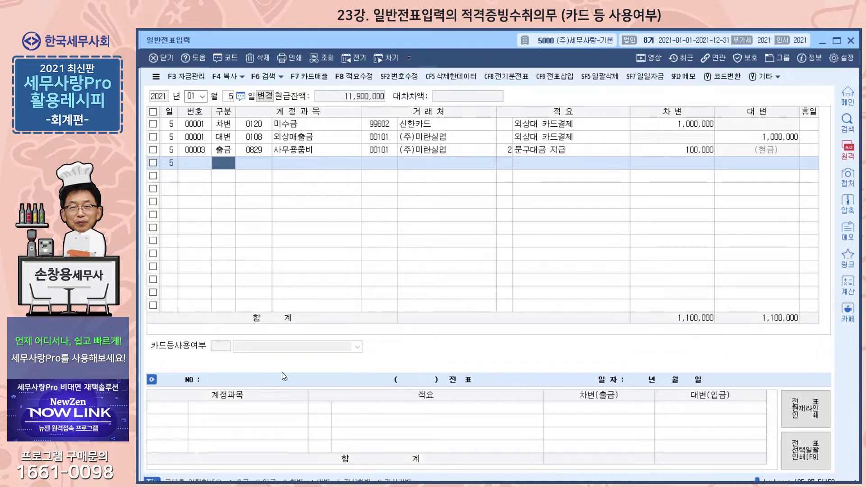
- Start another 출금 entry on day 5 with the account 0208 차량운반구
left_click_drag(445, 486, 445, 427)
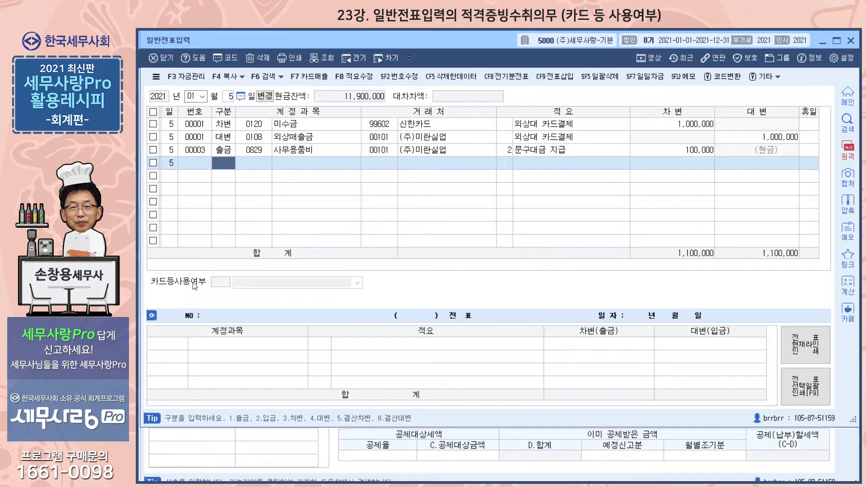
type("1")
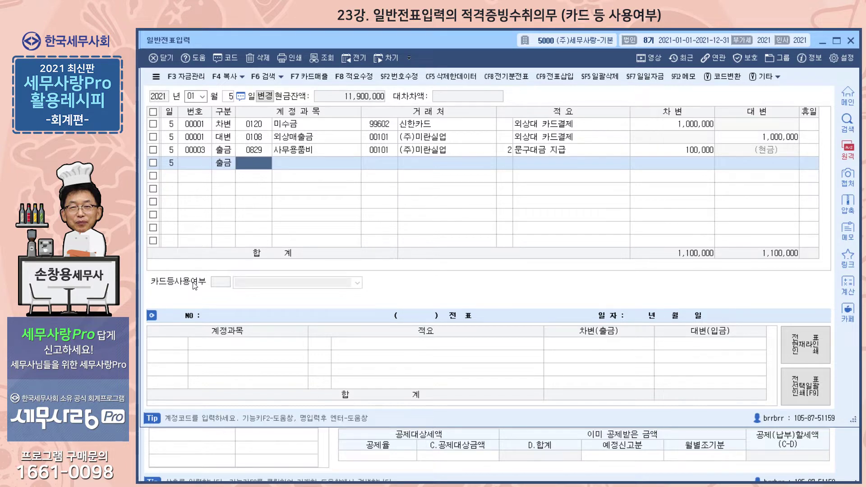
type("차량")
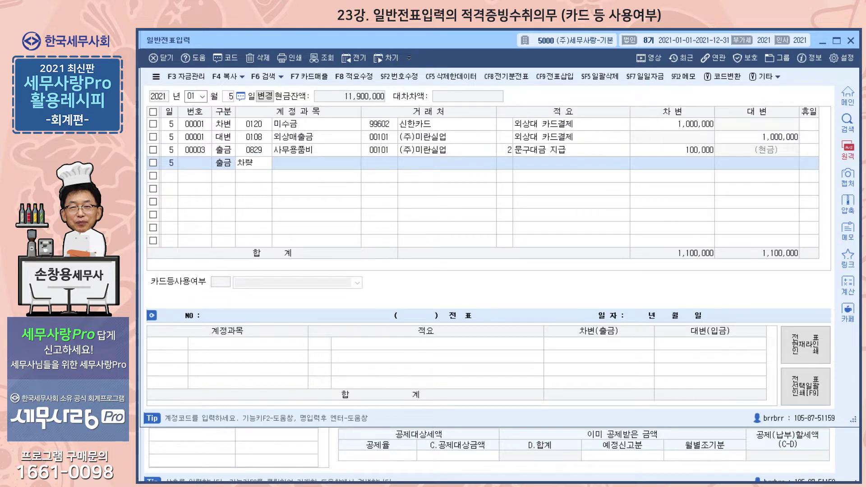
key("Return")
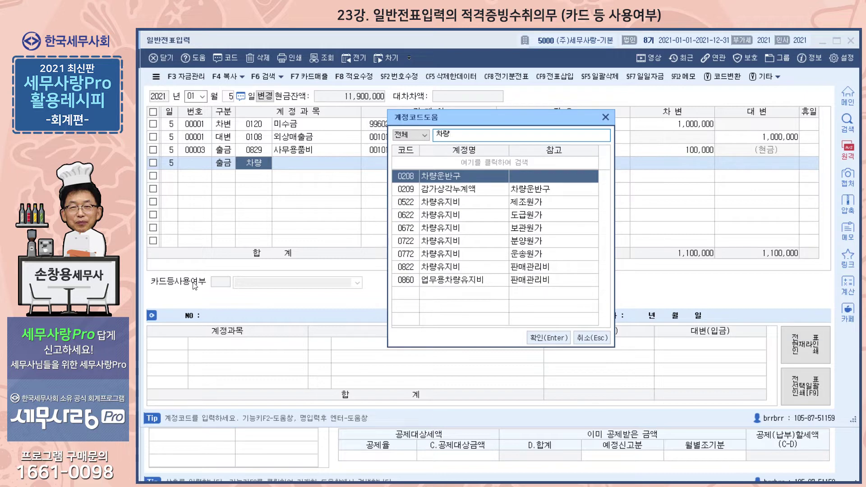
key("Return")
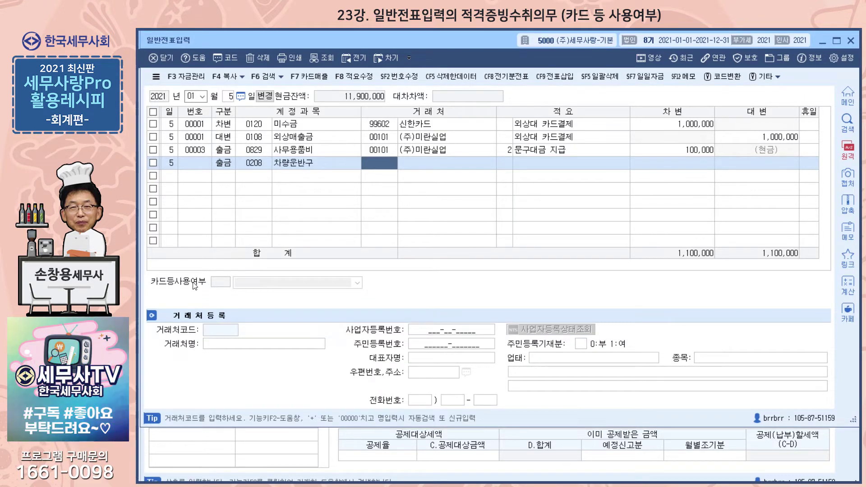
- Enter the individual's name as the vehicle entry's vendor, register it as a new vendor, and open its details for editing
key("Return")
type("홍")
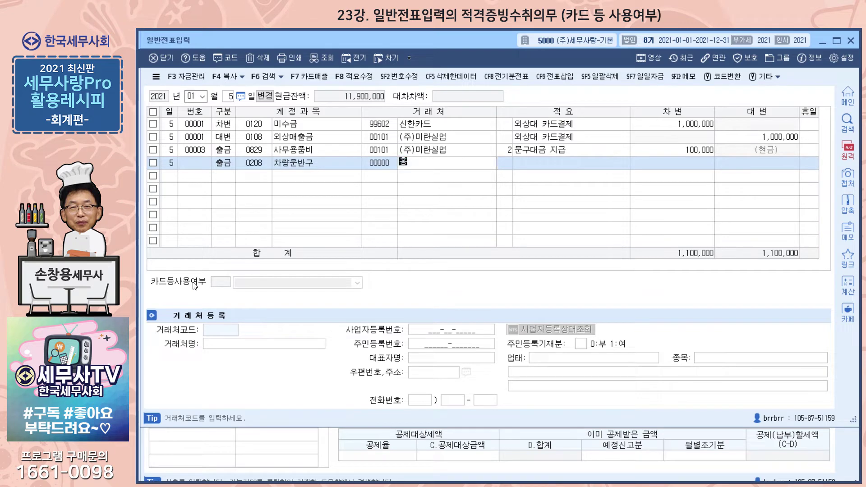
type("길동")
key("Return")
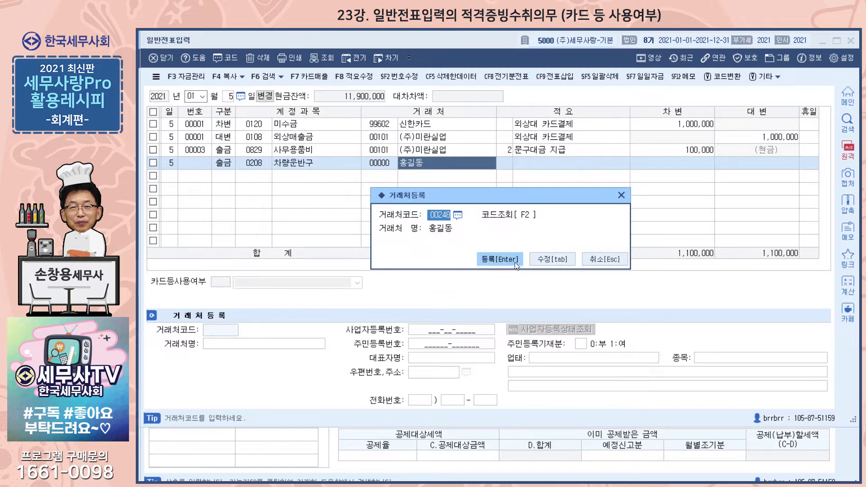
left_click(552, 264)
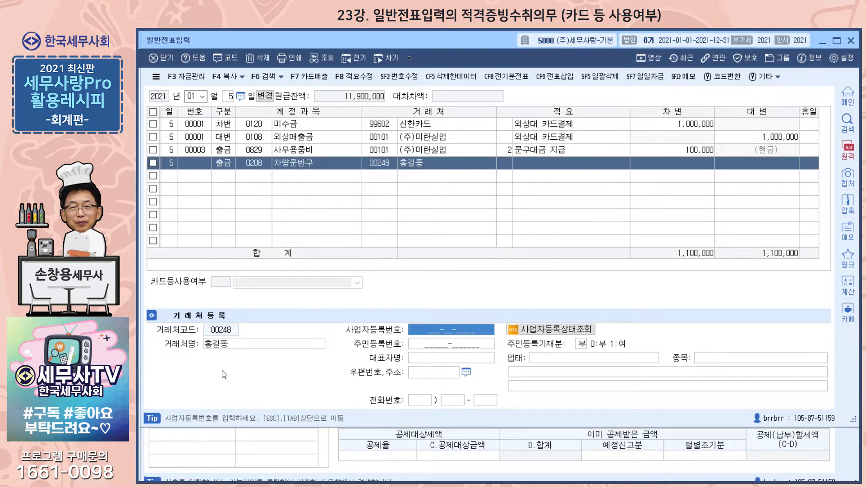
- Fill in the new vendor's resident registration number, set 주민등록기재분 to 여, enter the representative's name, and leave 업태 blank
left_click(432, 346)
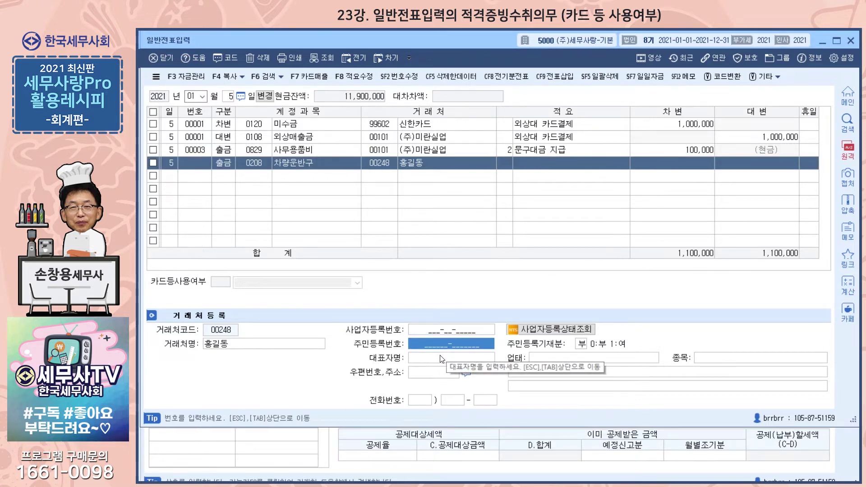
type("7")
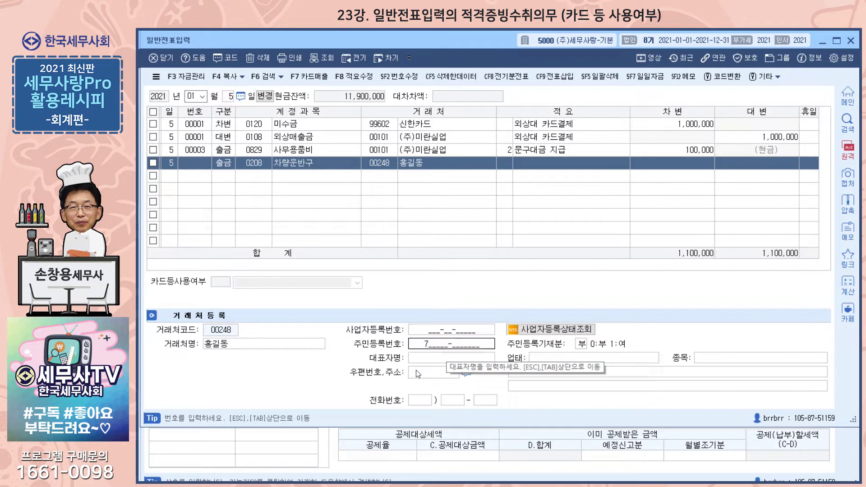
type("01111-12")
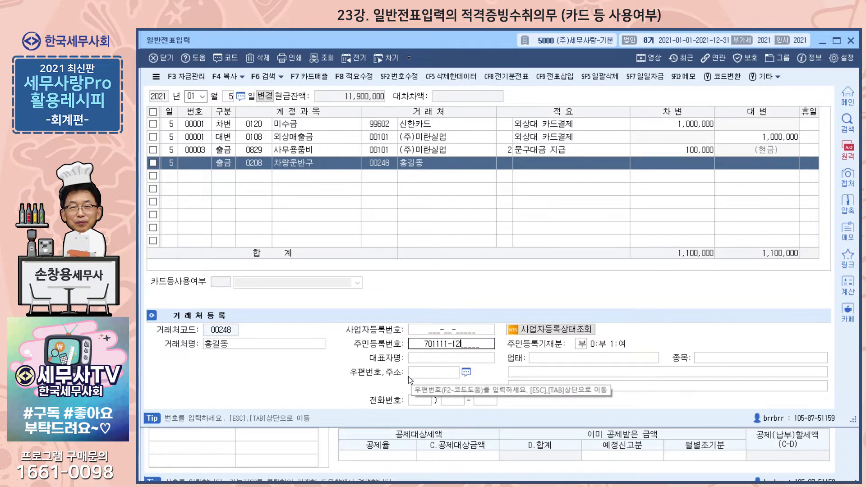
type("34567")
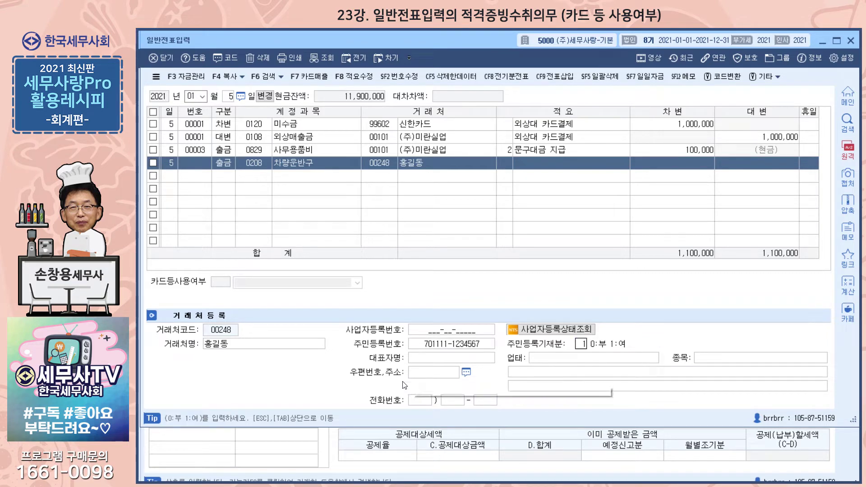
key("Return")
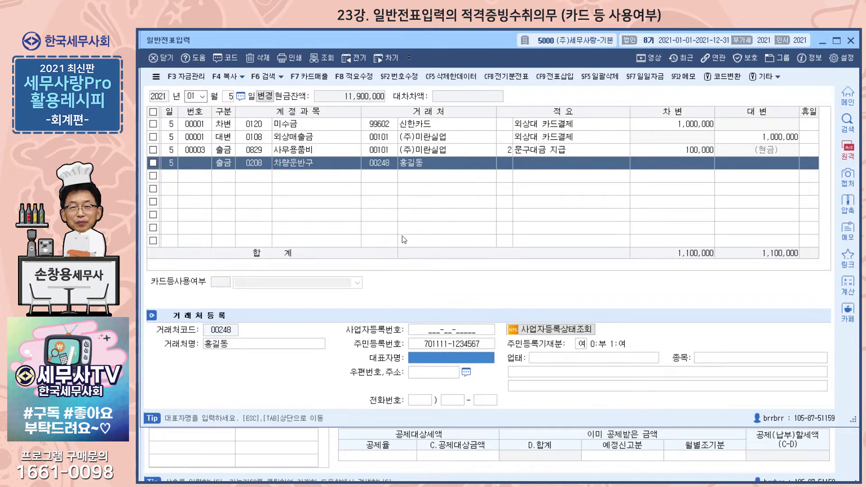
type("홍길동")
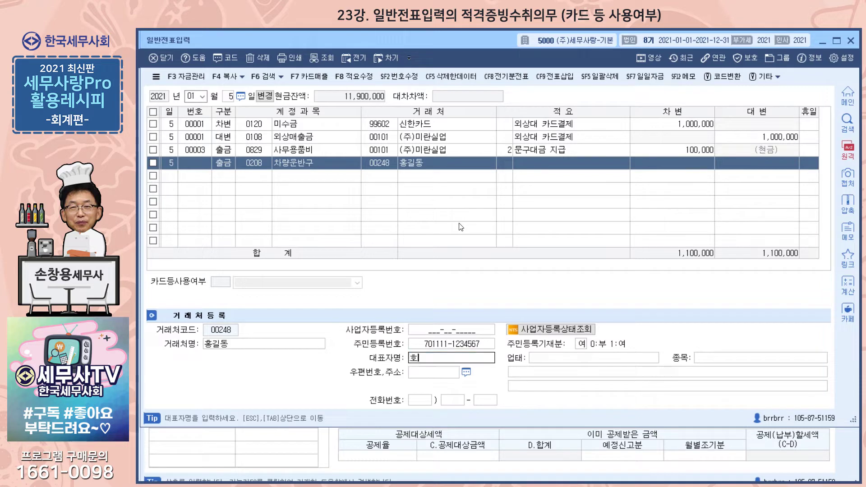
key("Return")
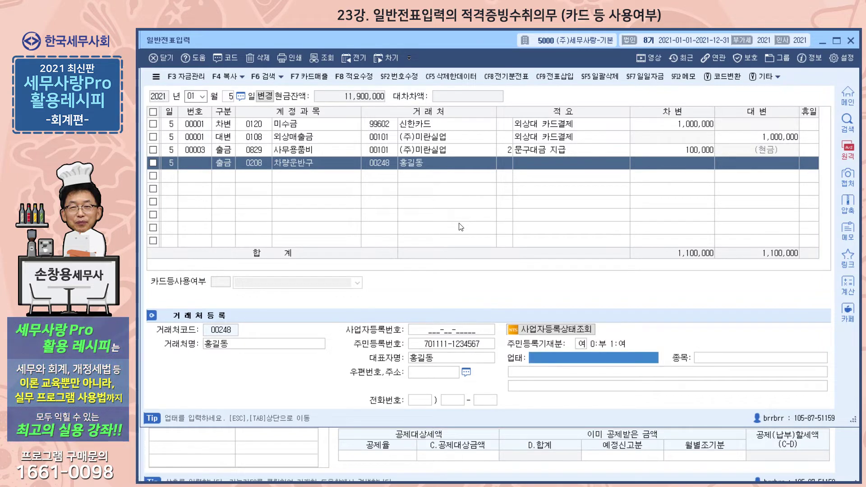
key("Return")
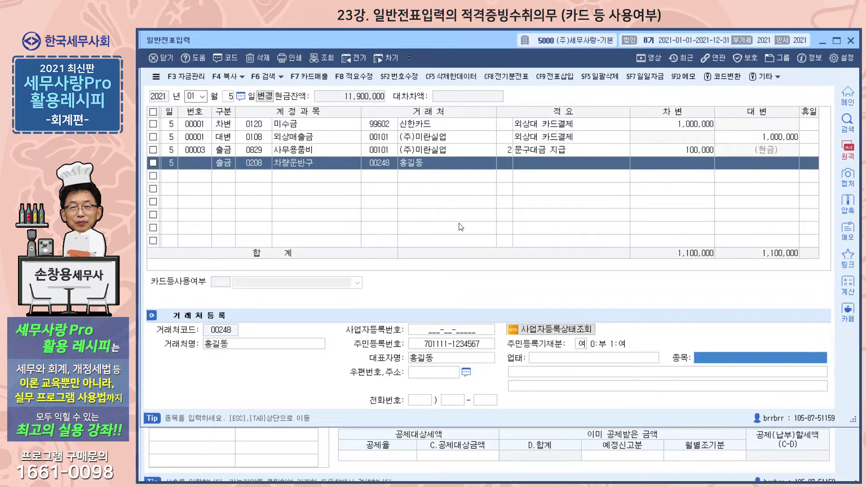
- Enter 중고차량 as the 적요 of the 차량운반구 entry and set its debit amount to 5,000,000
left_click(535, 162)
type("중고")
type("차량")
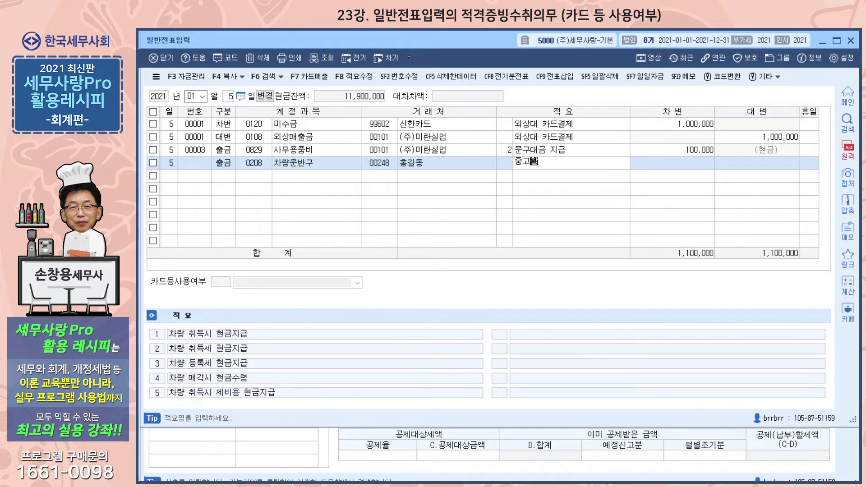
key("Return")
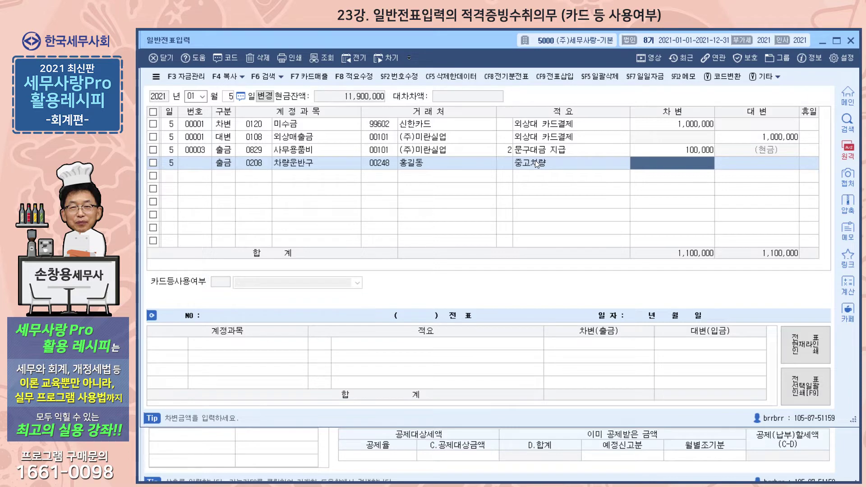
type("5000000")
key("Return")
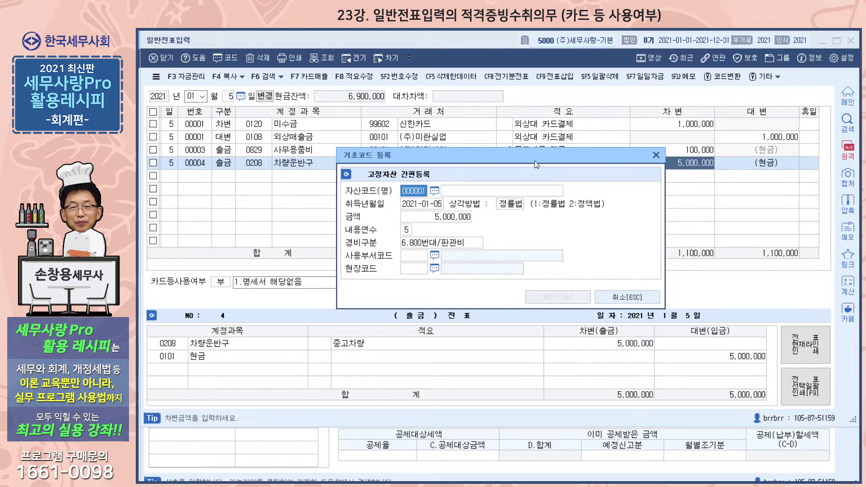
- Register the vehicle in 고정자산 간편등록 with the asset name 124가2345, keeping the remaining default values
left_click(477, 196)
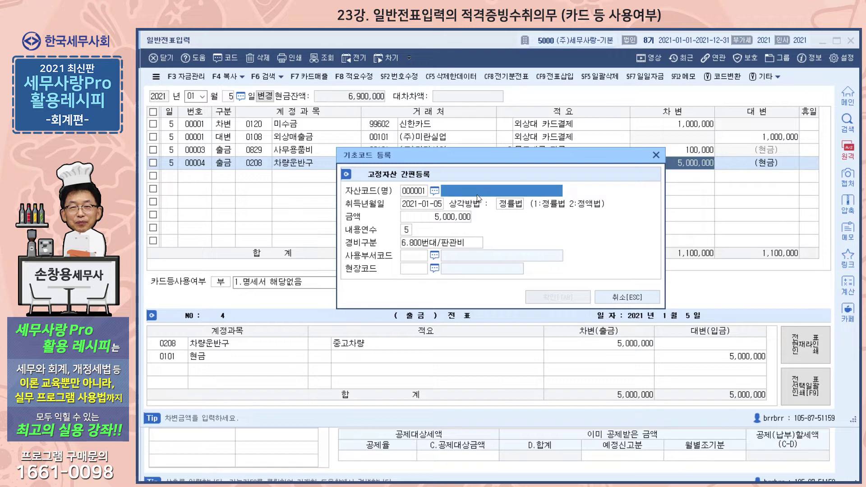
type("124")
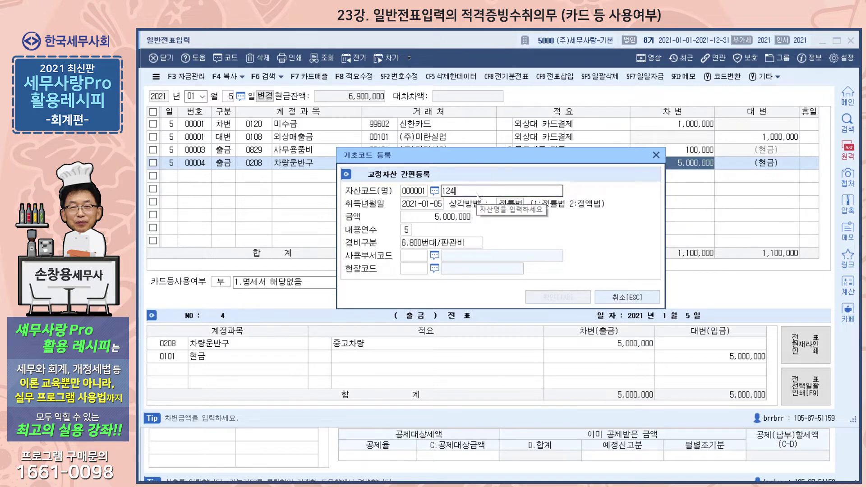
type("7가2345")
key("Return")
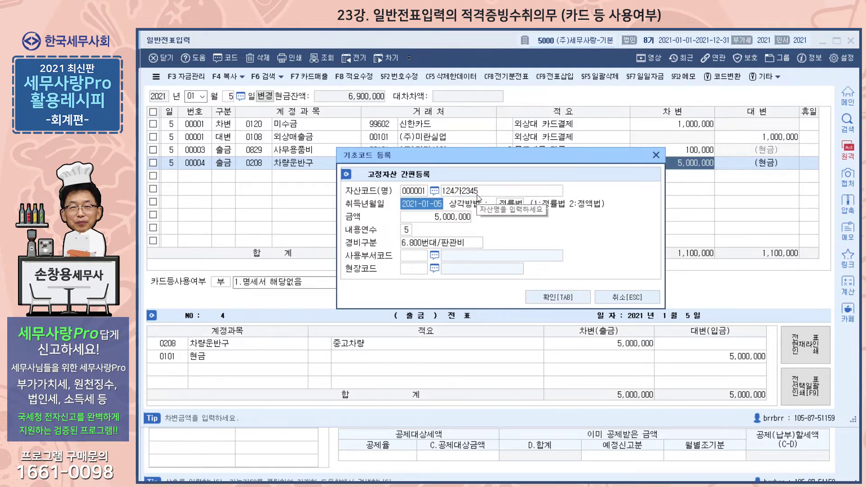
left_click(574, 301)
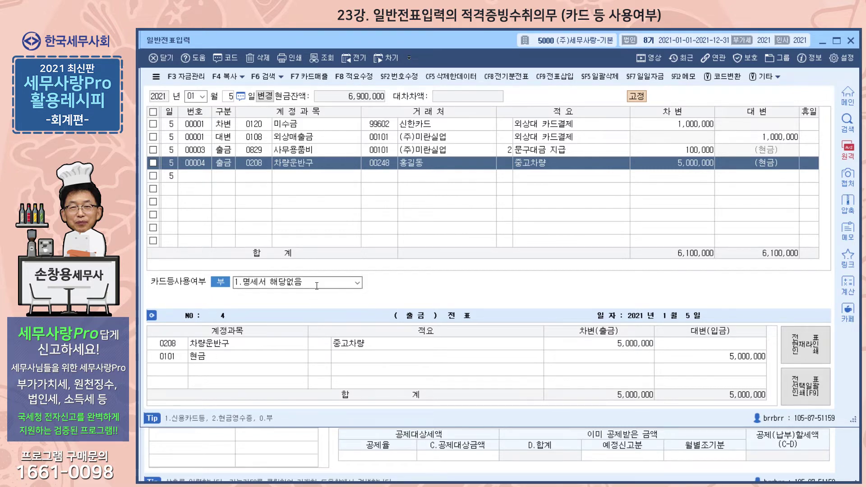
- Keep 카드등사용여부 of the 중고차량 entry at 부 with the reason 1.명세서 해당없음
left_click(341, 284)
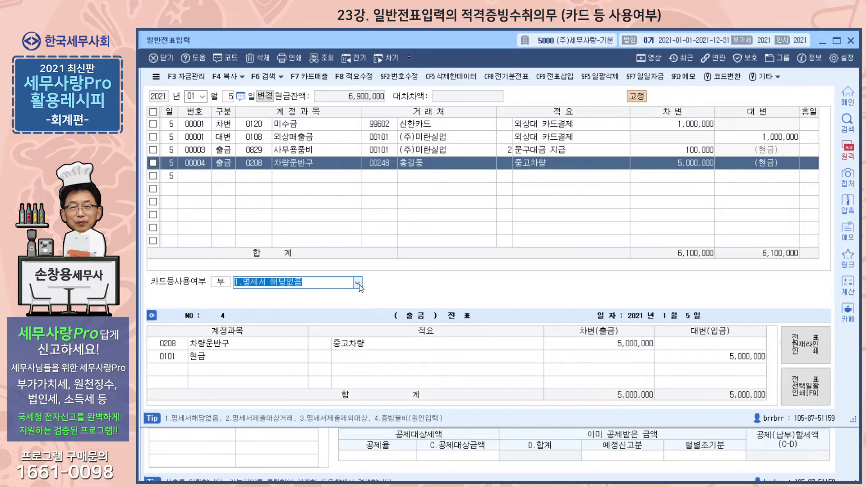
left_click(357, 283)
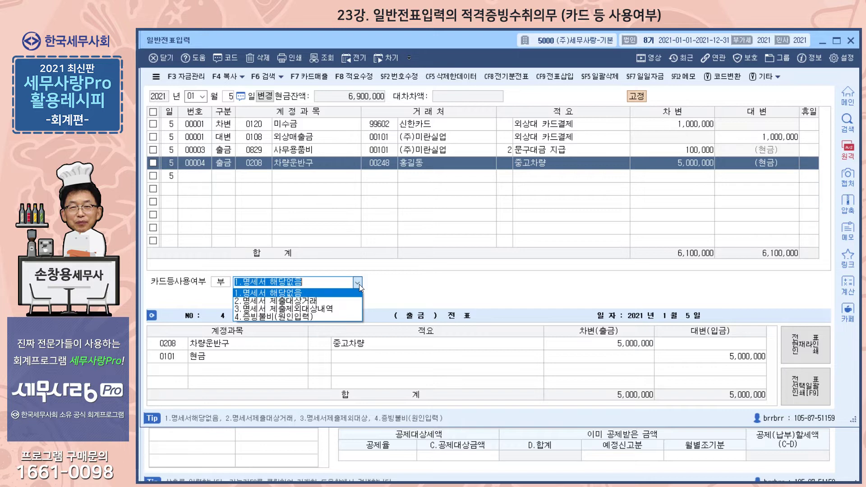
key("Return")
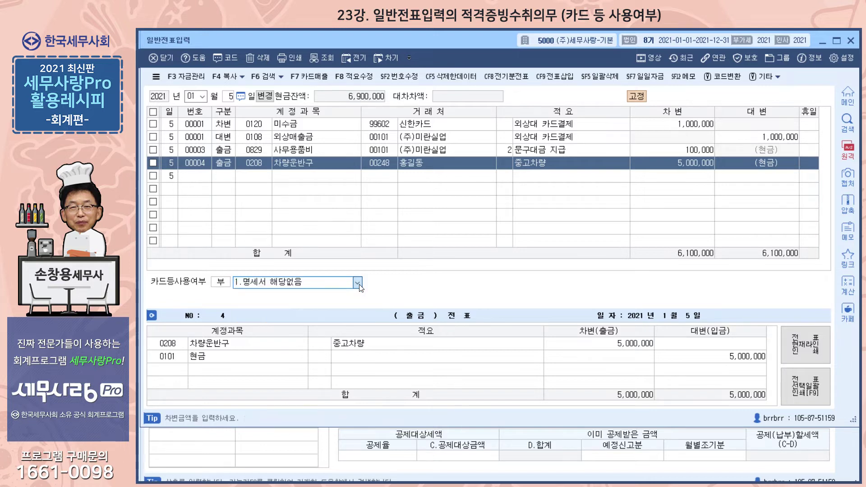
key("Return")
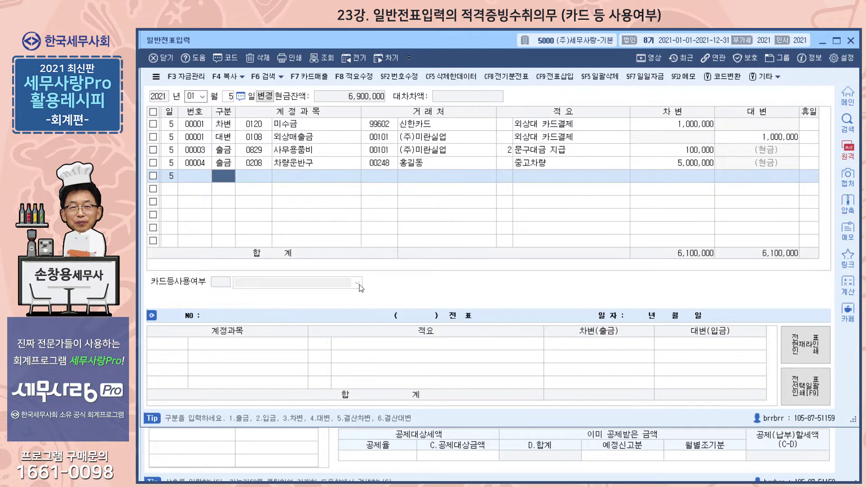
- Start another 출금 entry on day 5 with the 판매관리비 account 0811 복리후생비
type("1")
type("복리")
key("Return")
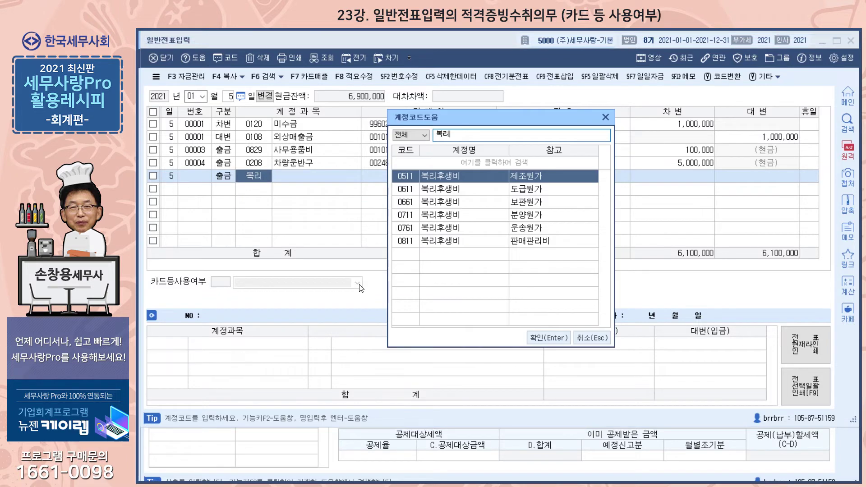
key("Down")
key("Down")
key("Down")
key("Down")
key("Down")
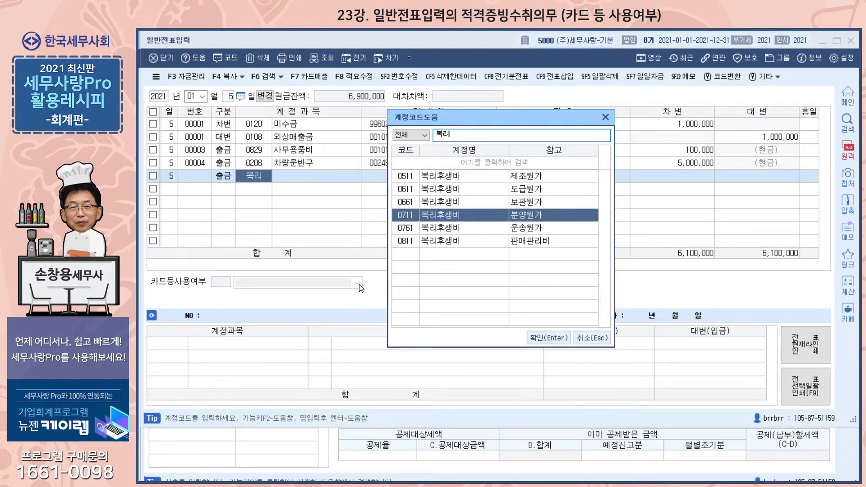
key("Return")
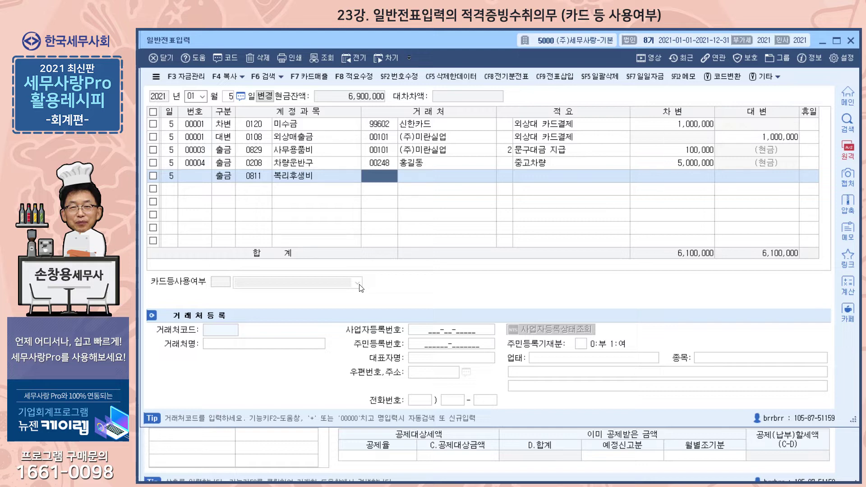
- Enter 김밥천국 as the vendor of the 복리후생비 entry without a vendor code, and leave the 적요 code blank
key("Return")
type("김밥천국")
key("Return")
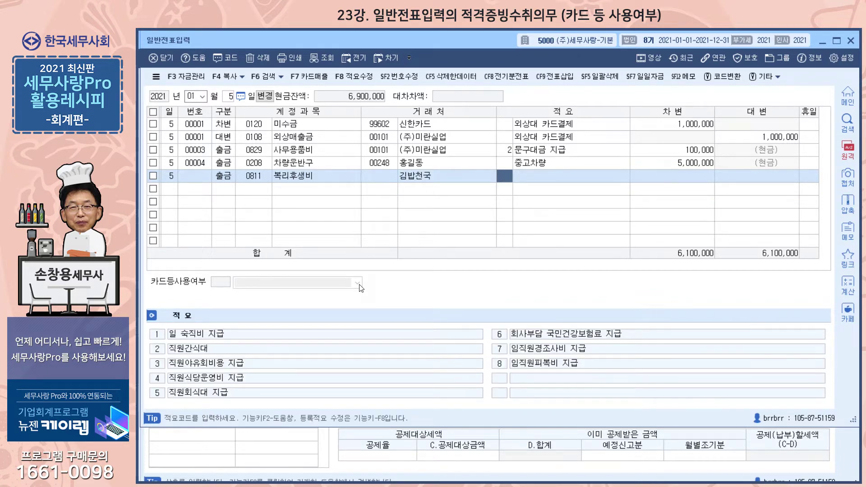
key("Return")
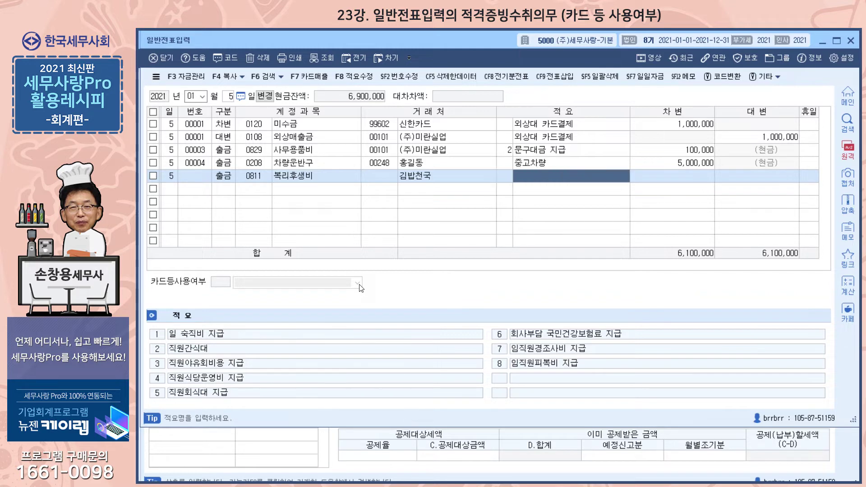
- Enter 직원간식대 as the 적요 of the 김밥천국 entry and set its debit amount to 1,000,000
type("ㅈ직원간식대")
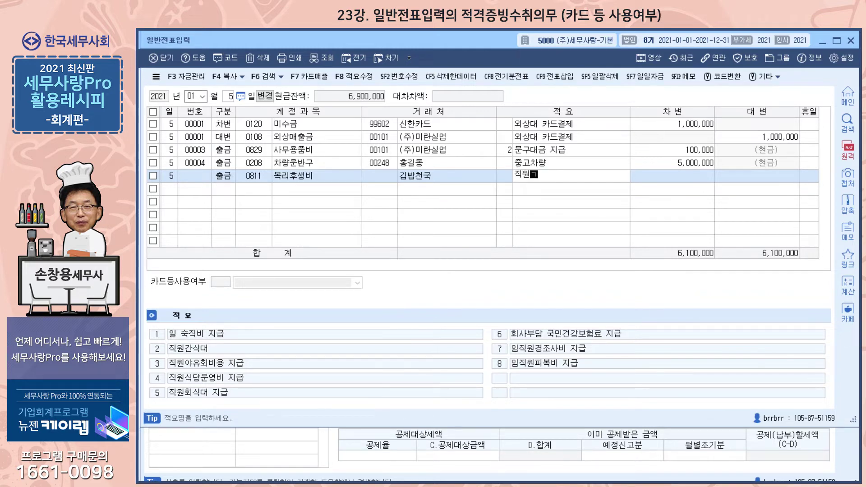
key("Return")
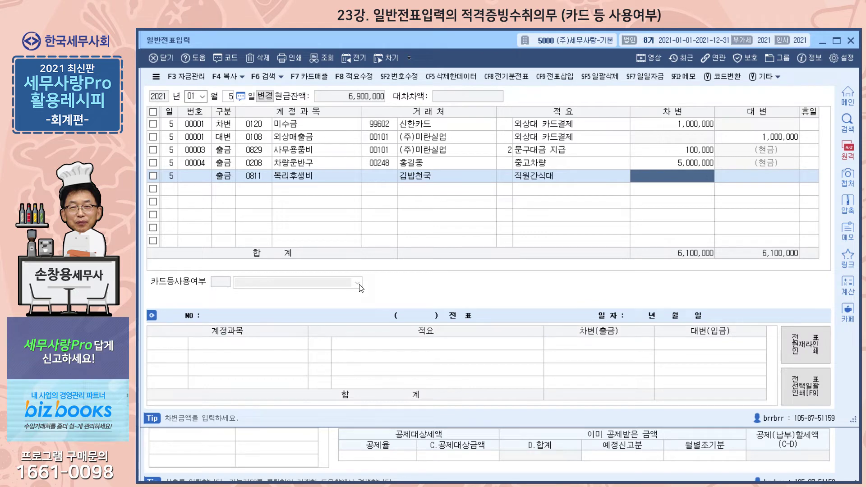
type("1000000")
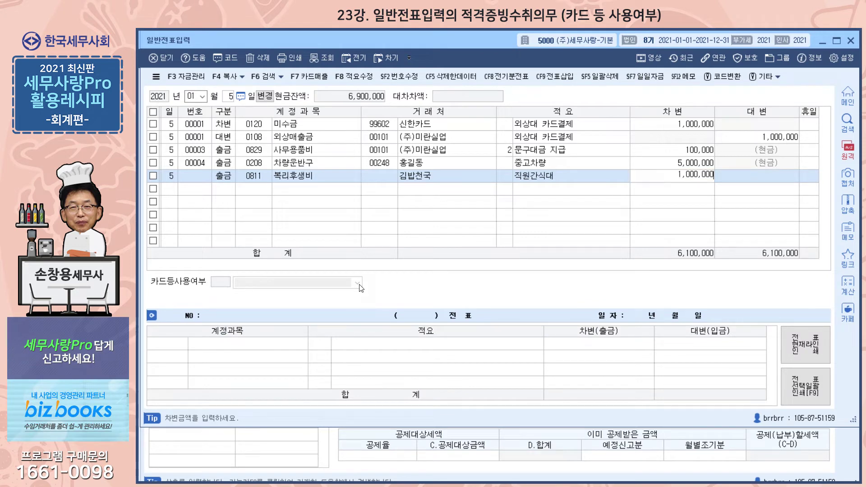
key("Return")
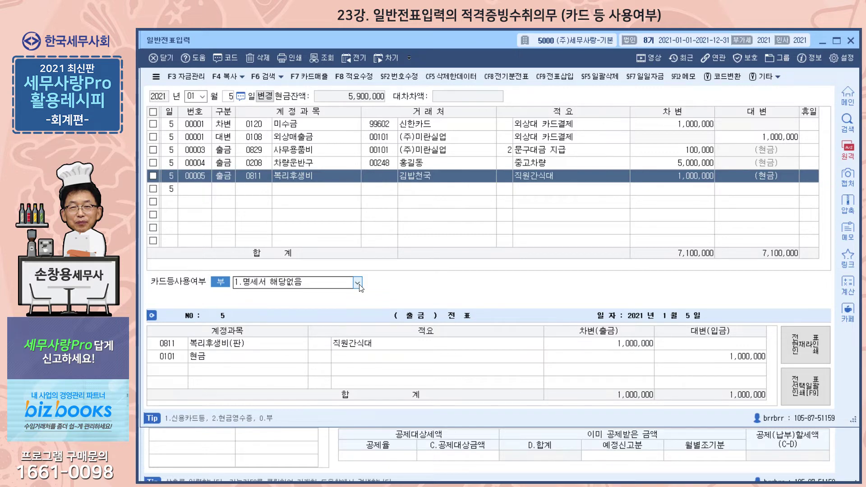
- Keep 카드등사용여부 of the 직원간식대 entry at 부 and set its reason to 2.명세서 제출대상거래
key("Return")
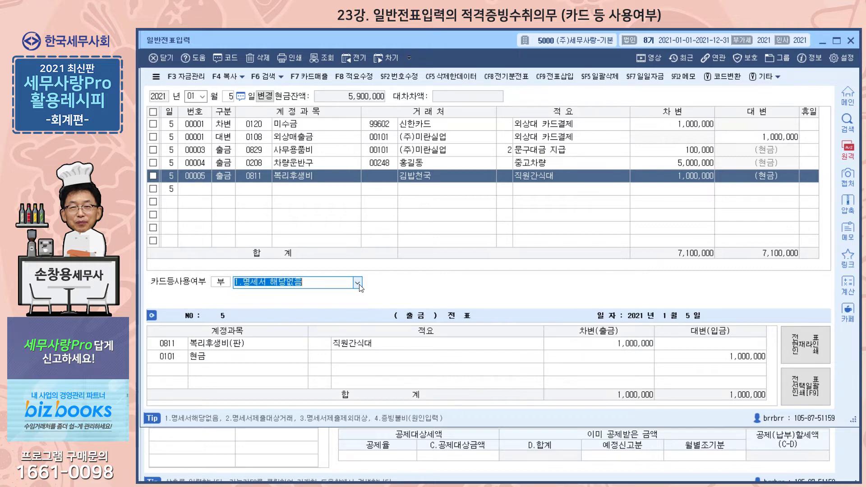
left_click(357, 283)
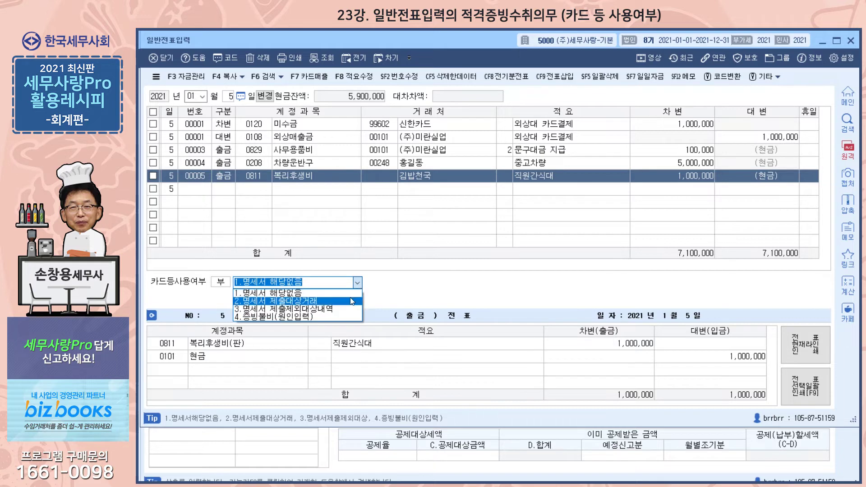
left_click(351, 301)
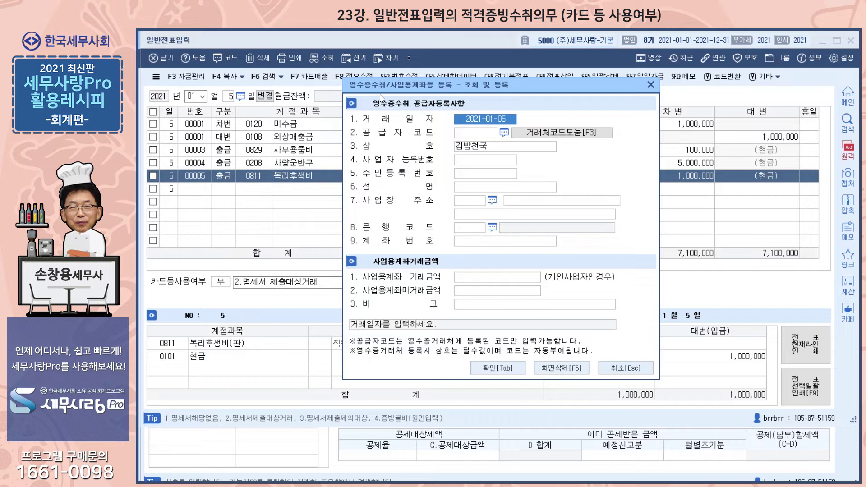
- Fill in the supplier's business registration number and representative's name in the 영수증수취 registration for 김밥천국, and save it
left_click(481, 135)
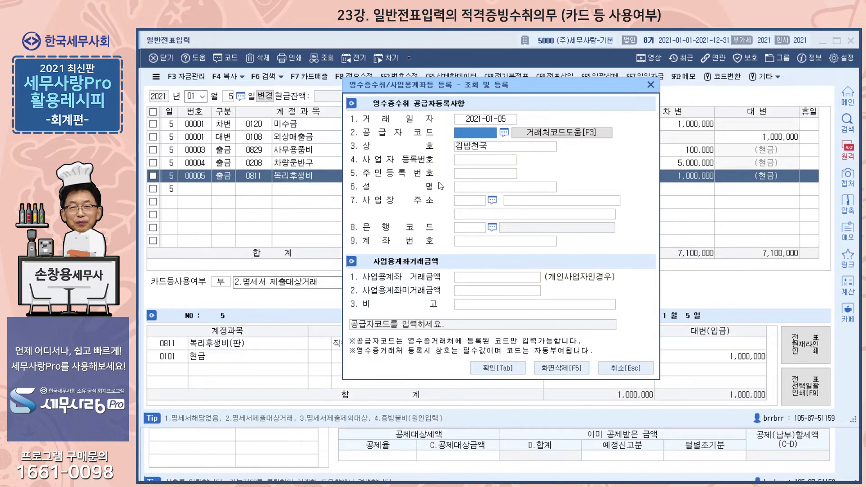
left_click(487, 161)
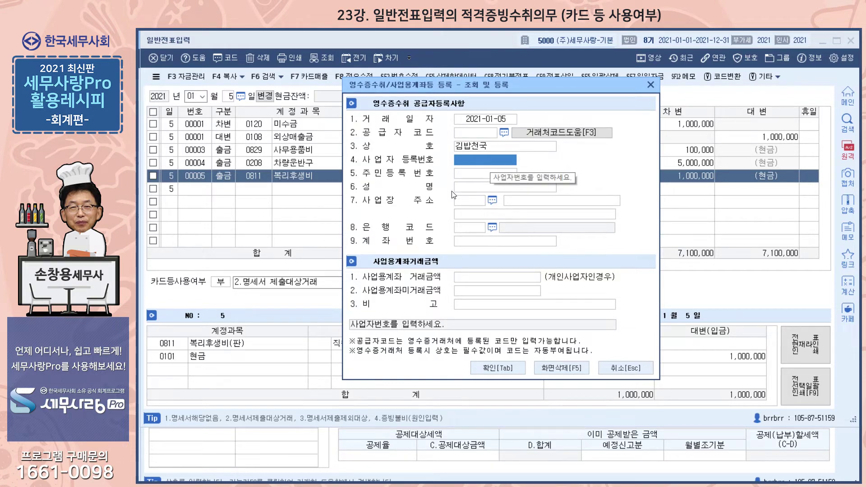
type("114-")
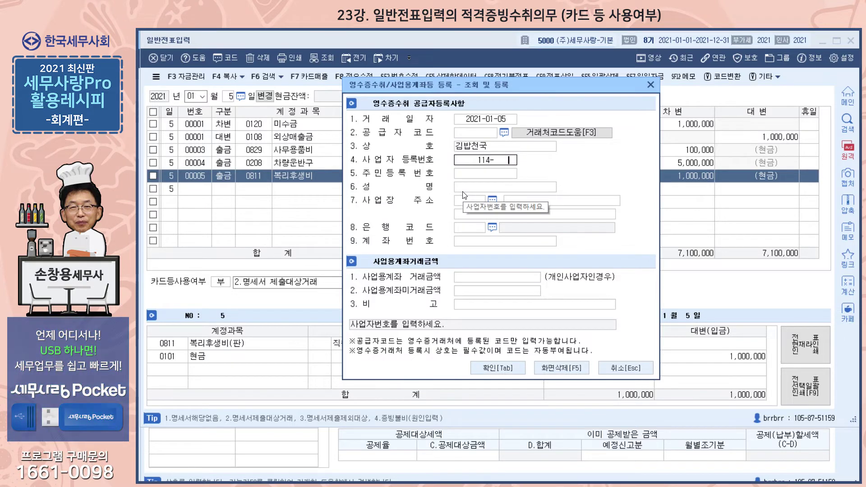
type("02-59269")
key("Return")
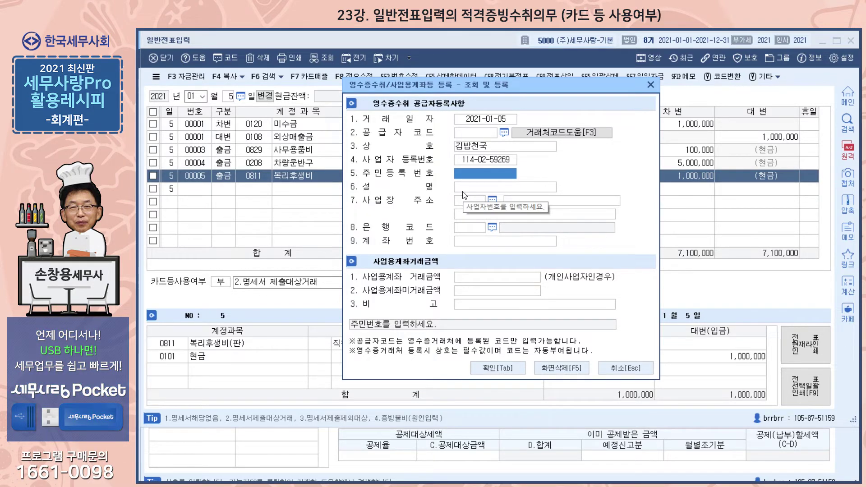
key("Return")
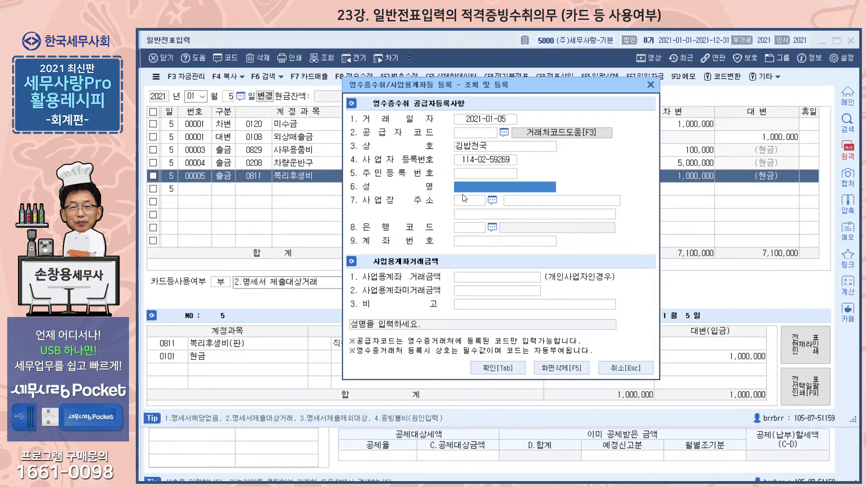
type("김똘")
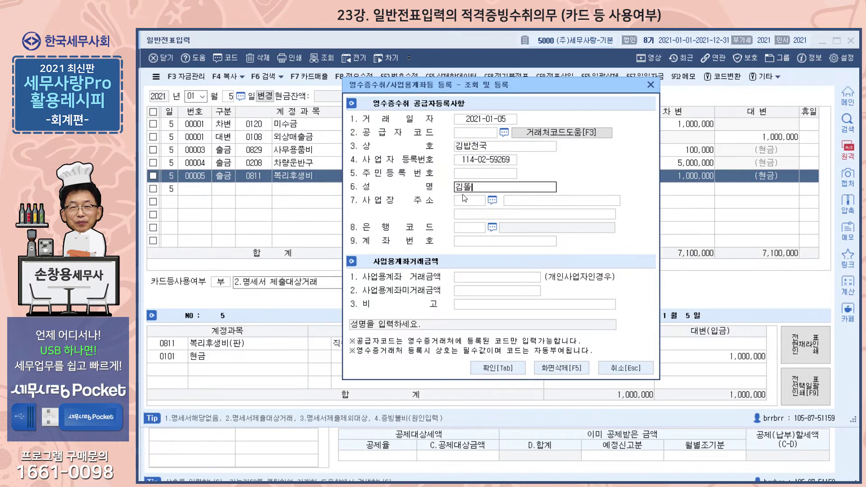
type("똘")
key("Return")
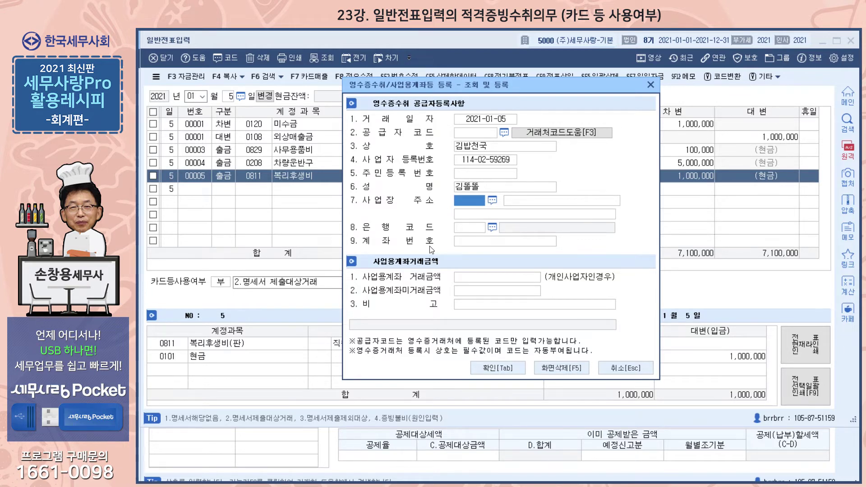
left_click(492, 367)
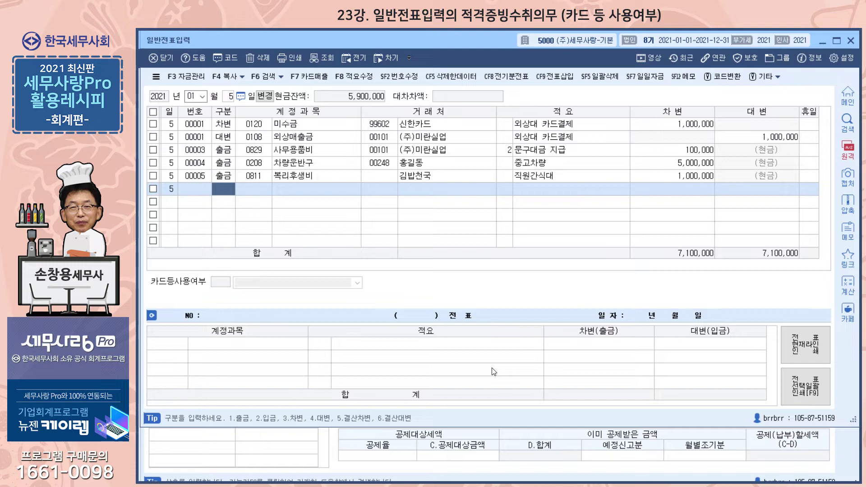
- Start a new 출금 entry below the 복리후생비 line with account 0951 이자비용
type("1")
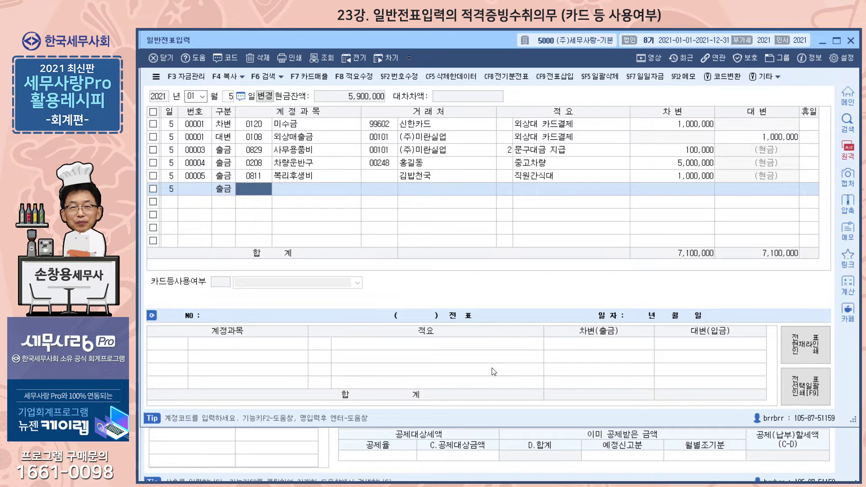
type("이자")
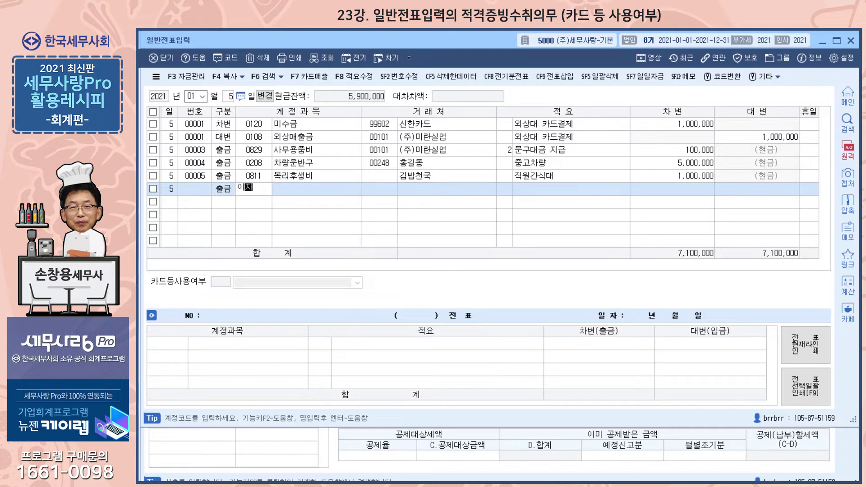
key("Return")
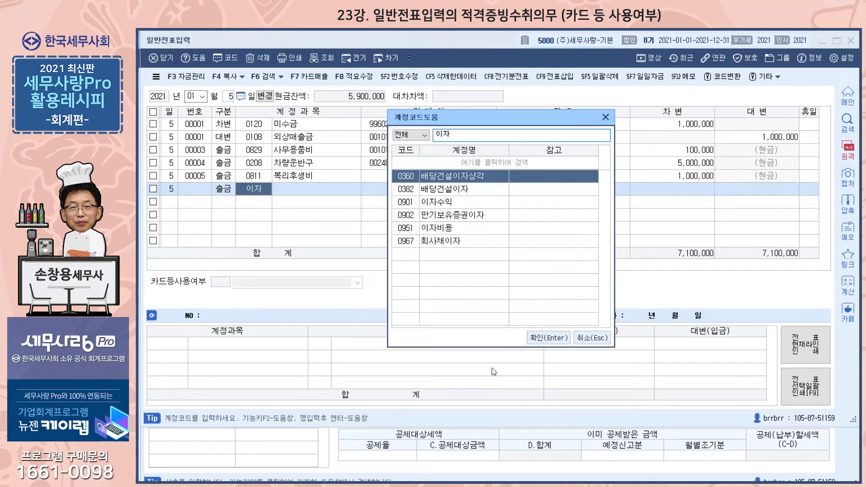
key("Down")
key("Down")
key("Down")
key("Down")
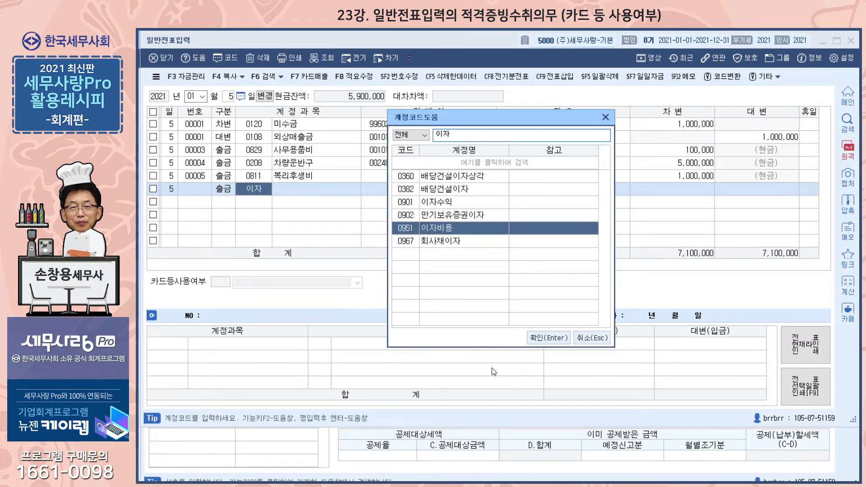
key("Return")
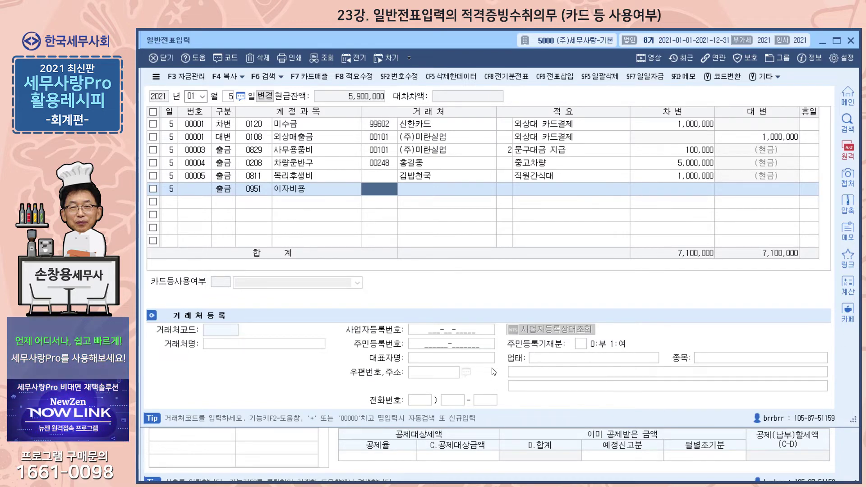
- Look up 신한 as the vendor of the 이자비용 entry and choose 신한은행(111)
key("plus")
type("신한")
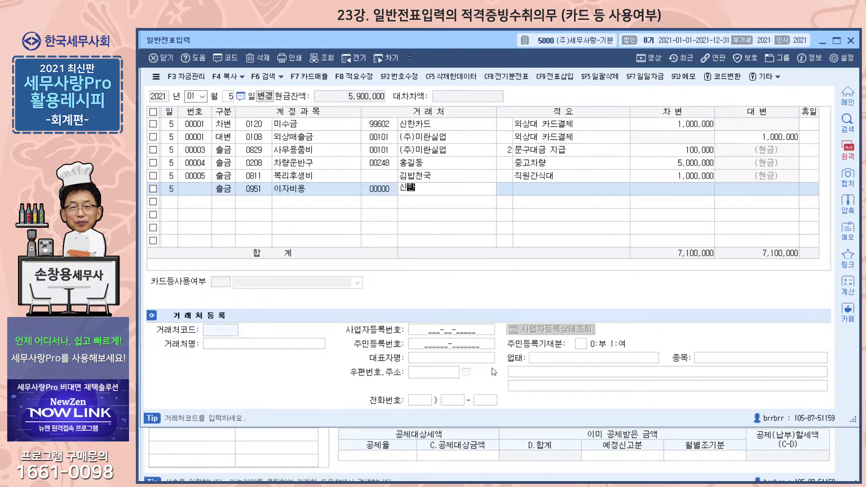
key("Return")
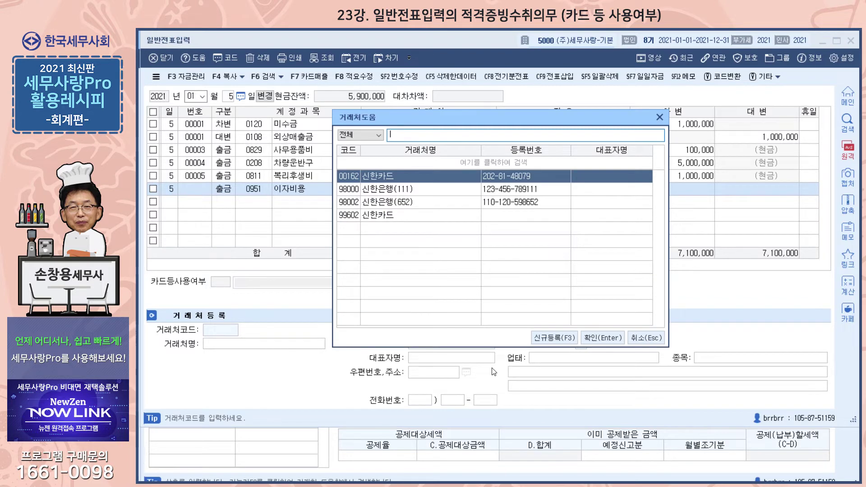
key("Down")
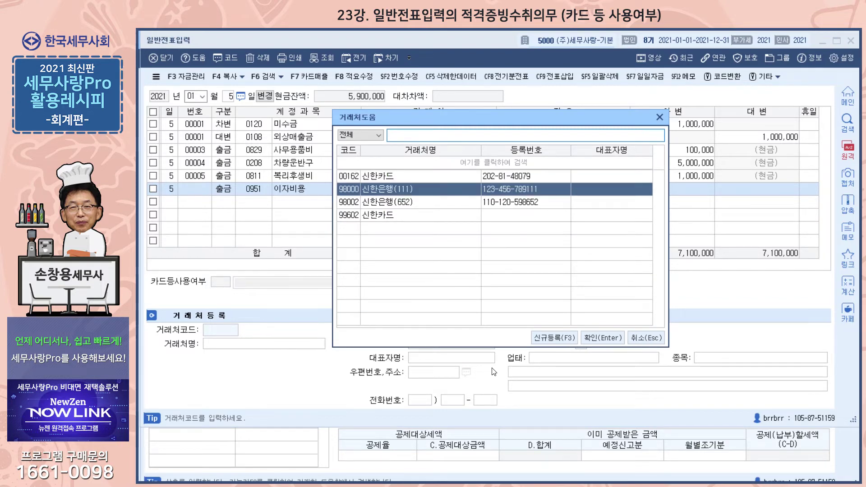
key("Return")
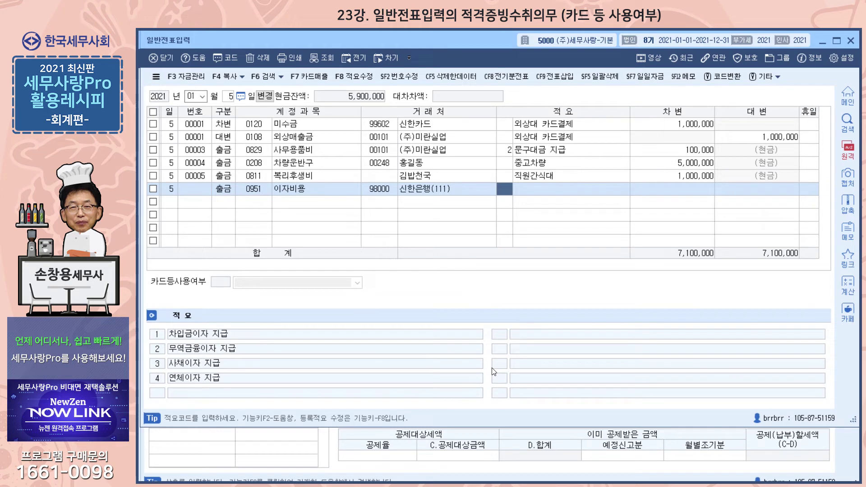
- Use 적요 code 1, 차입금이자 지급, for the 이자비용 entry and set its debit amount to 500,000
type("1")
key("Return")
type("5000000")
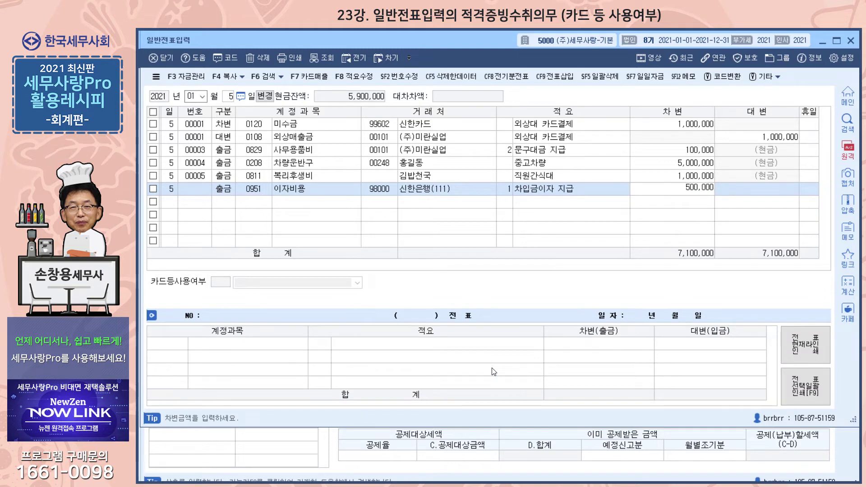
key("Return")
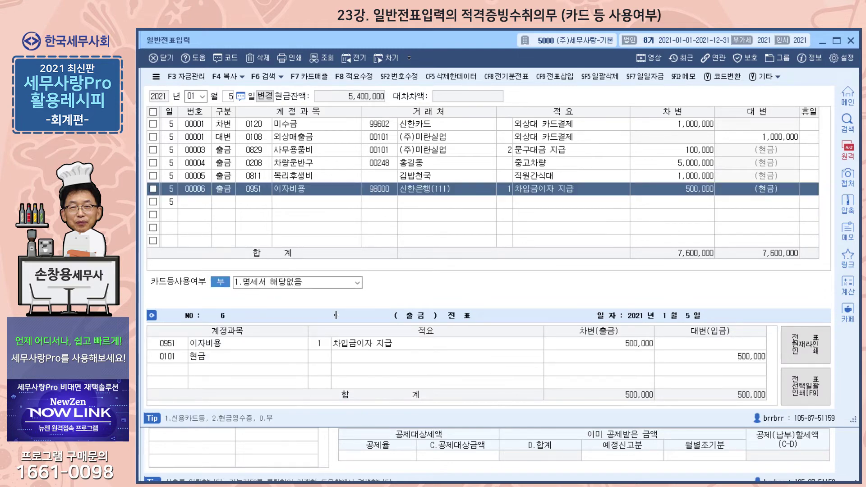
- Keep 카드등사용여부 of the 이자비용 entry at 부 and set its reason to 3.명세서 제출제외대상내역 with category 16. 금융.보험용역
key("Return")
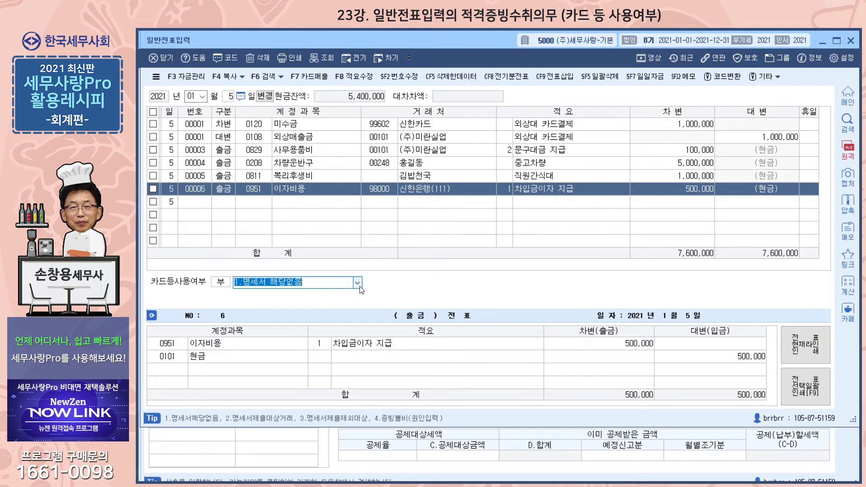
left_click(358, 284)
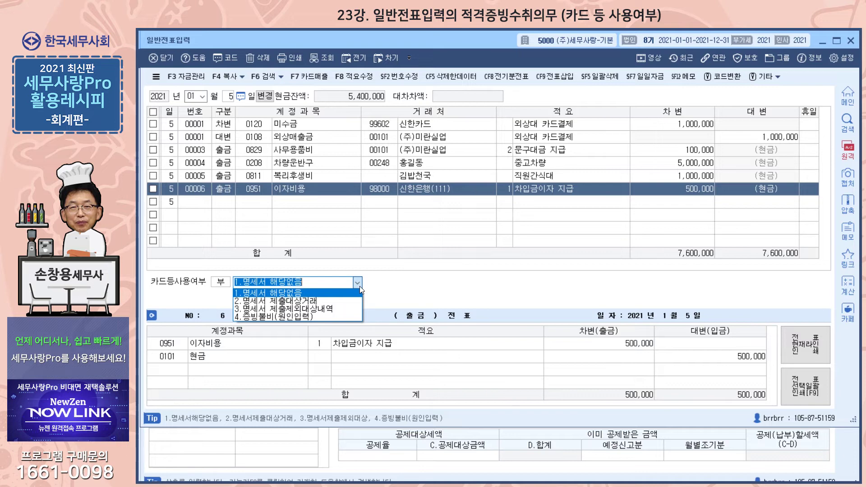
key("Down")
key("Down")
key("Return")
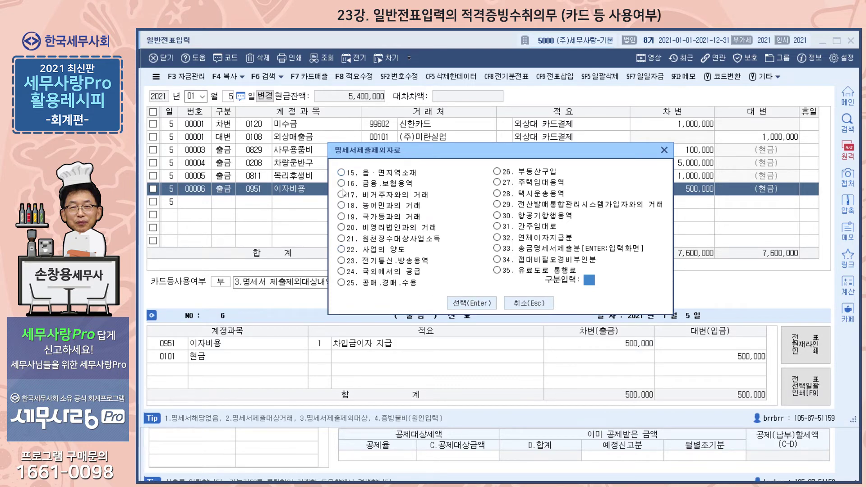
left_click(342, 185)
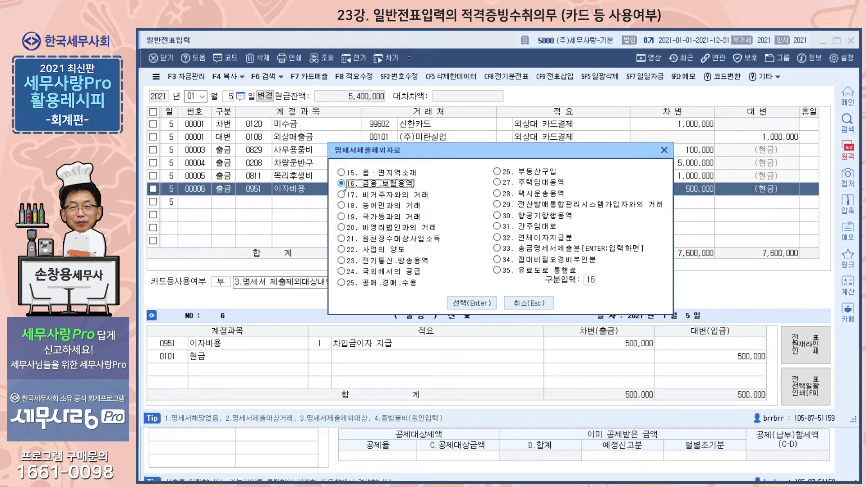
left_click(470, 303)
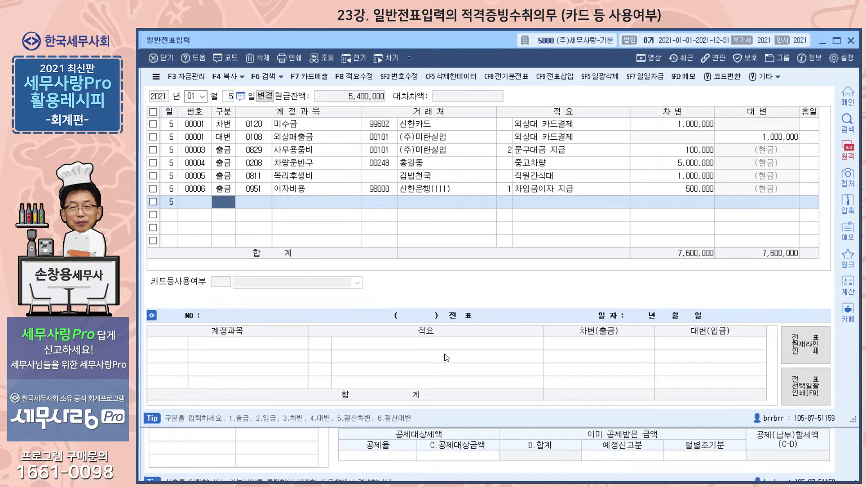
- Set the 구분 of the new line below the 이자비용 entry to 출금
type("1")
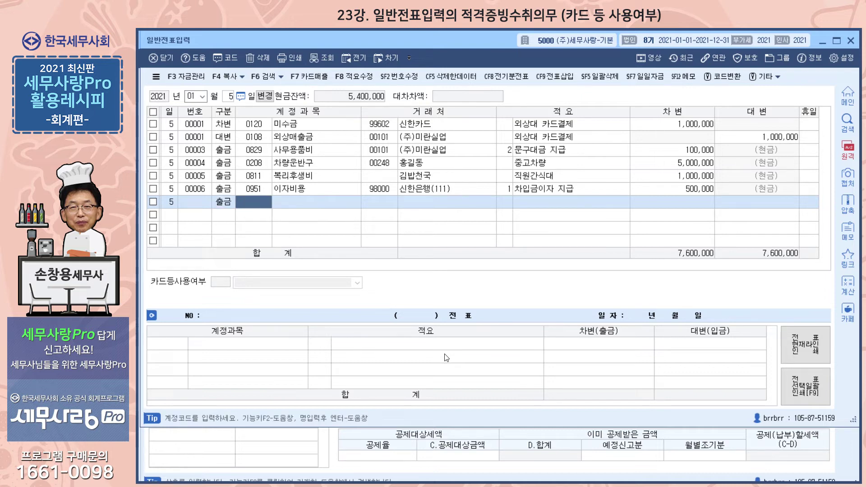
type("지")
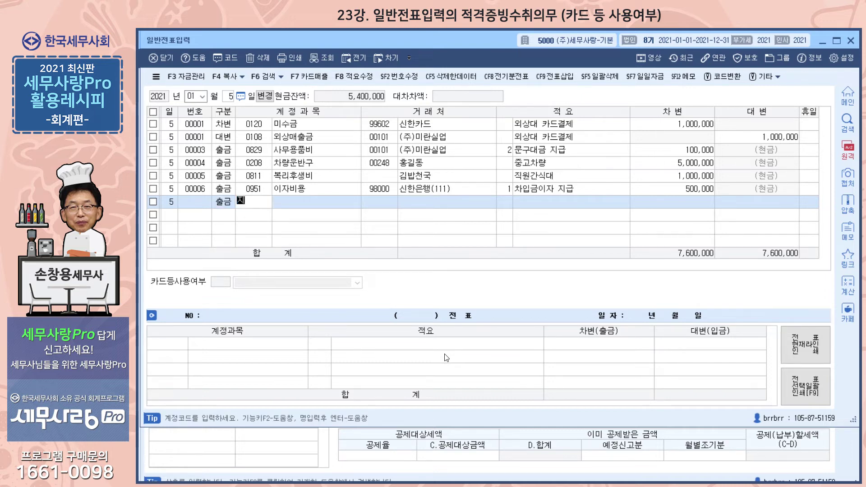
type("급")
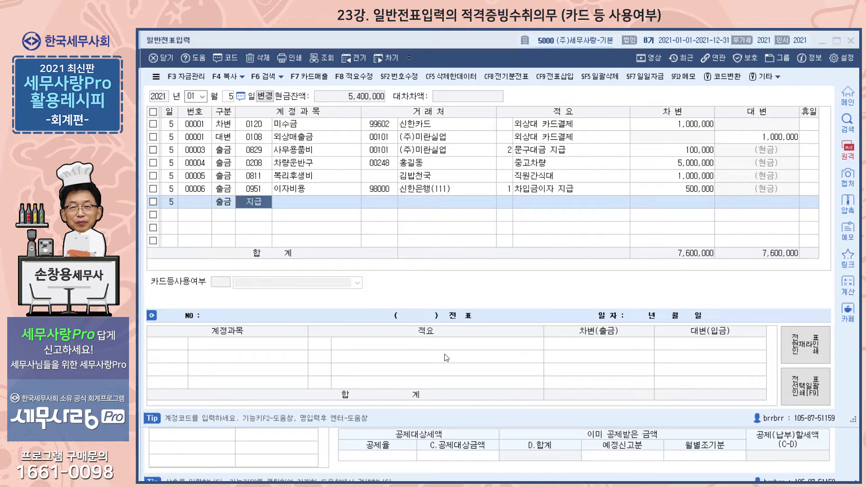
key("Return")
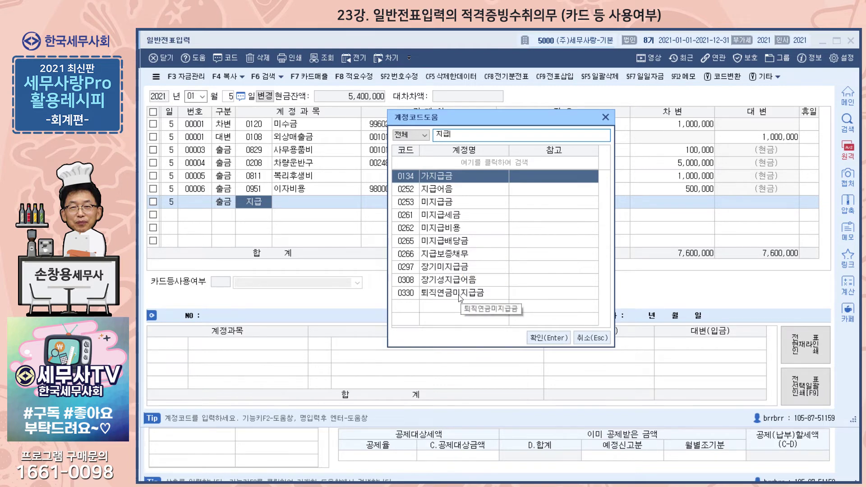
left_click(605, 118)
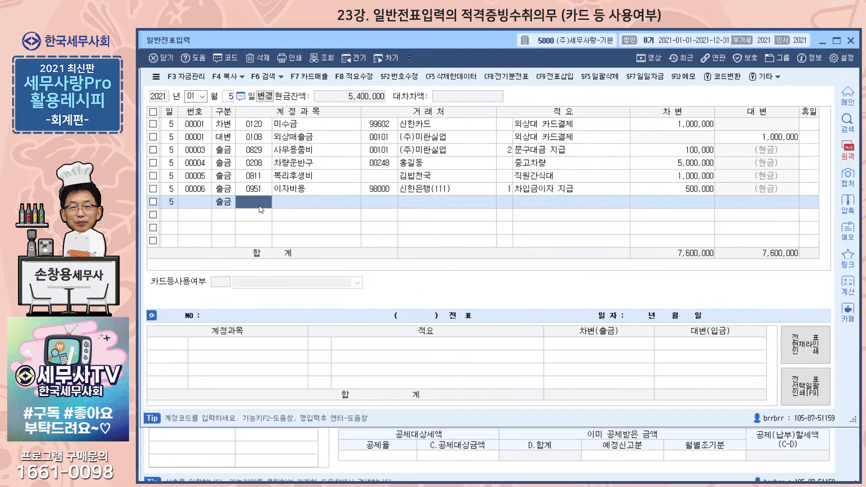
- Search the accounts for 수수료 and assign 0831 수수료비용 (판매관리비) to the new 출금 line
type("수수료")
key("Return")
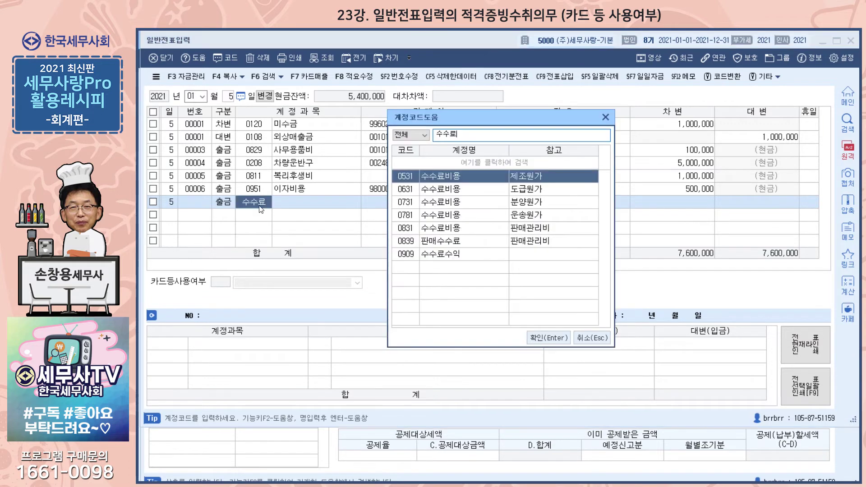
left_click(436, 231)
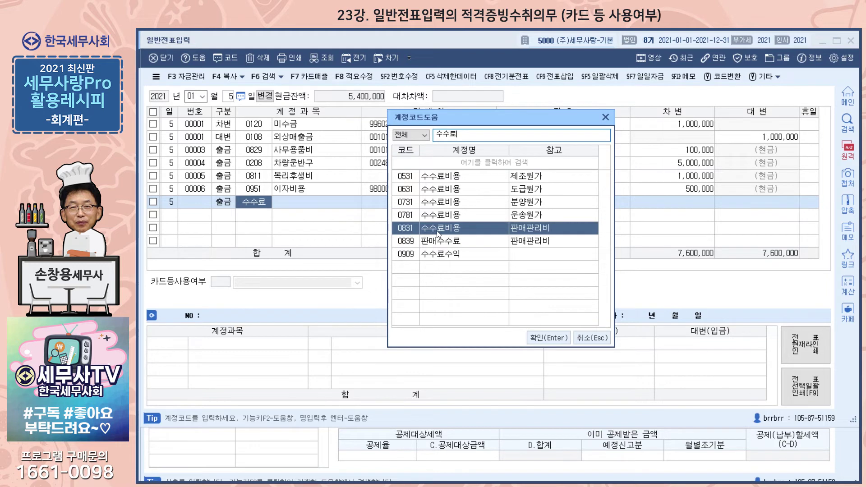
left_click(551, 337)
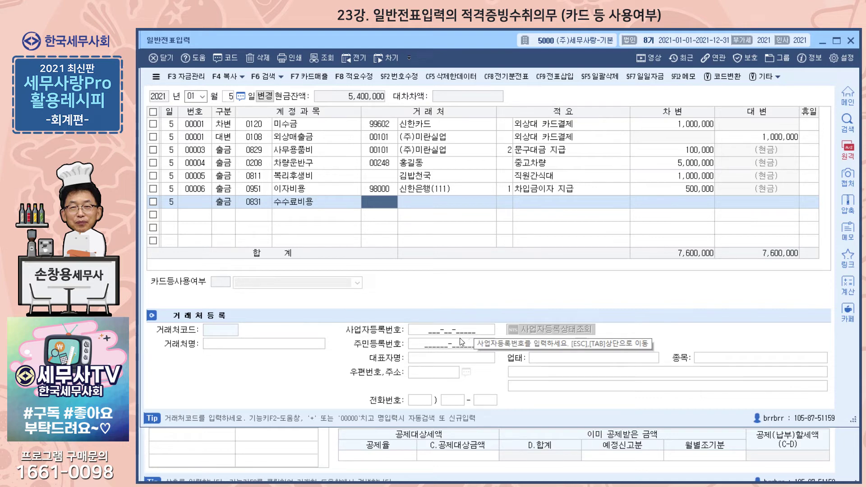
- Look up 공인 as the vendor of the 수수료비용 entry and choose 공인중개사
key("plus")
type("공인")
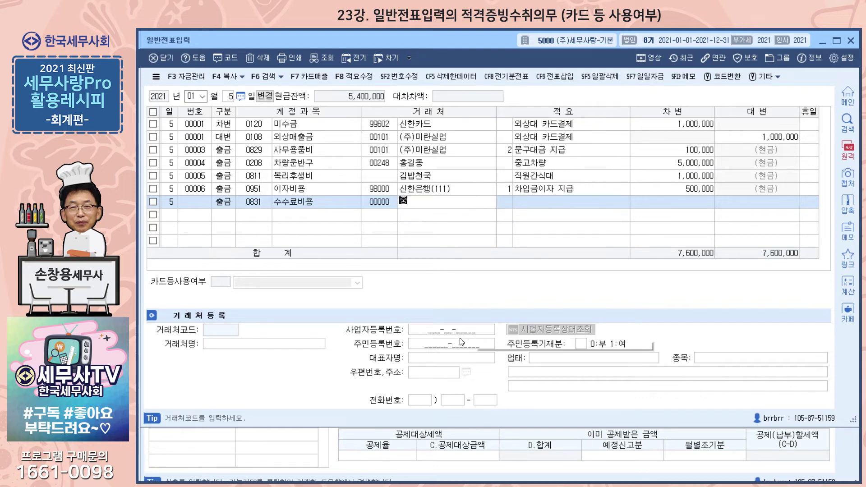
key("Return")
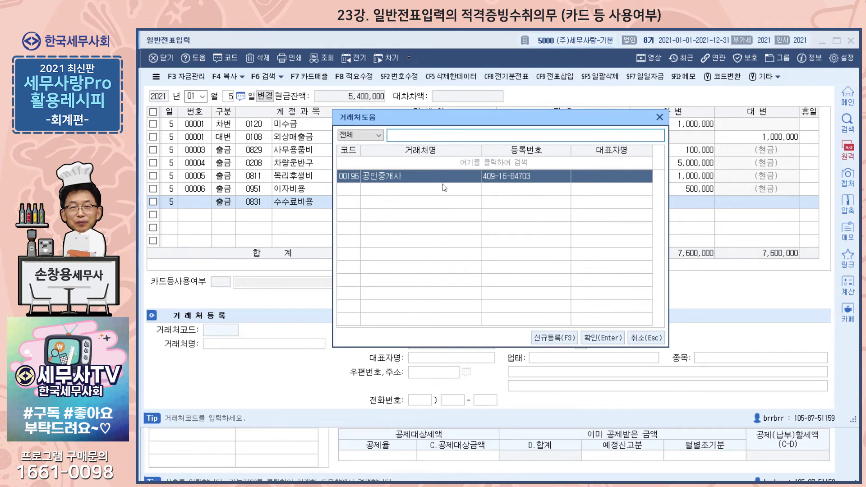
left_click(597, 338)
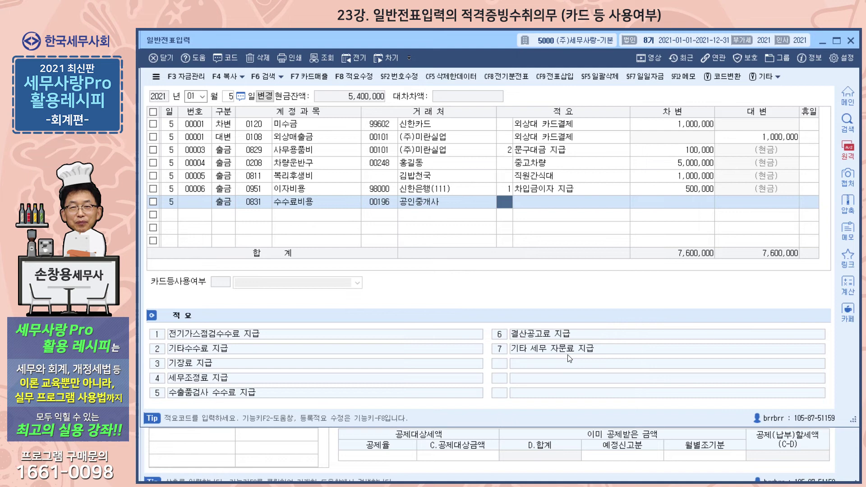
- Leave the 적요 code blank, enter 부동산중개수수료 as the 적요 of the 수수료비용 entry, and set its debit amount to 1,500,000
key("Return")
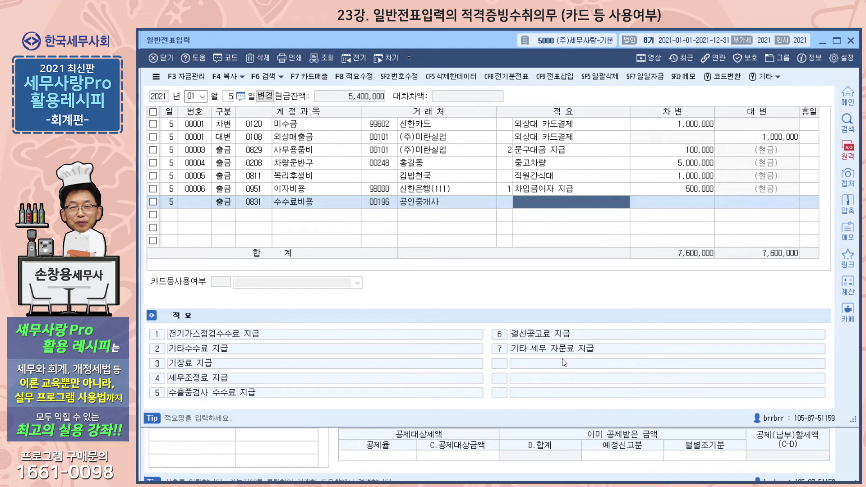
type("부동산중개수수료")
key("Return")
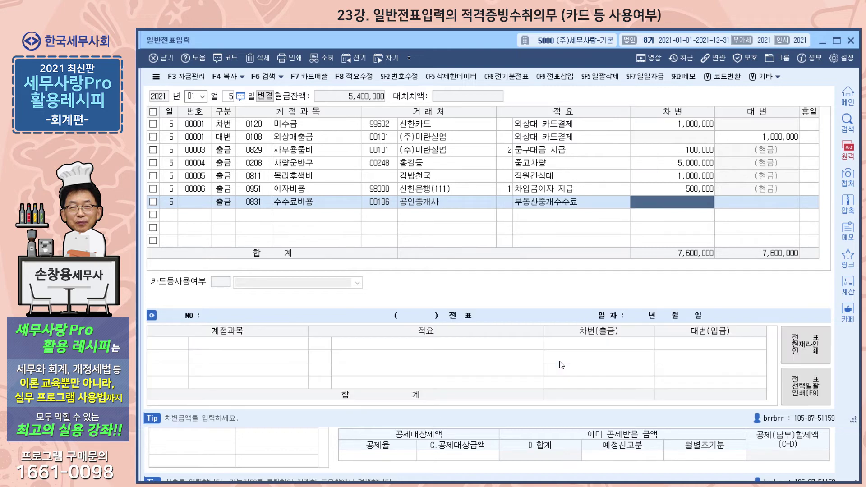
type("1500000")
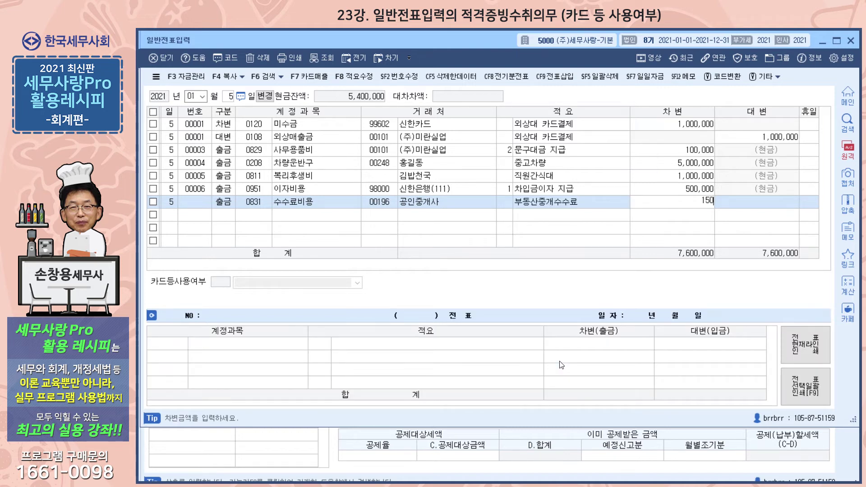
key("Return")
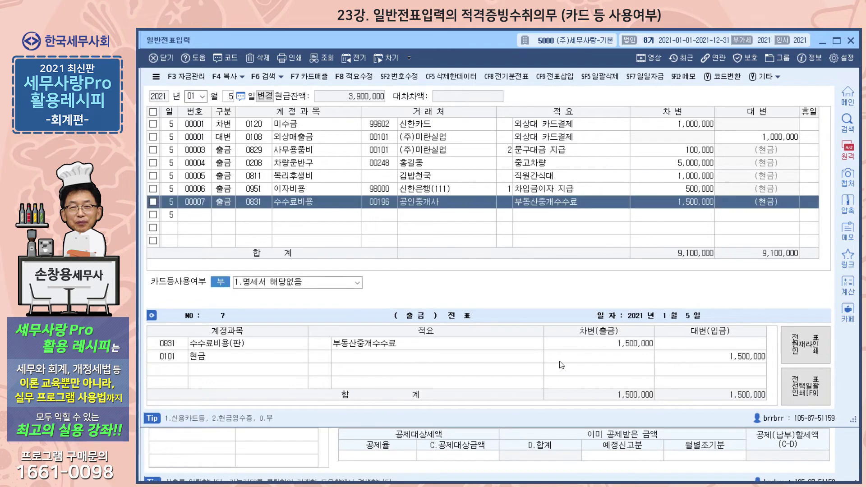
- Set the 카드등사용여부 of the 수수료비용 entry to 3.명세서 제출제외대상내역 with exclusion reason 33. 송금명세서제출분
key("Return")
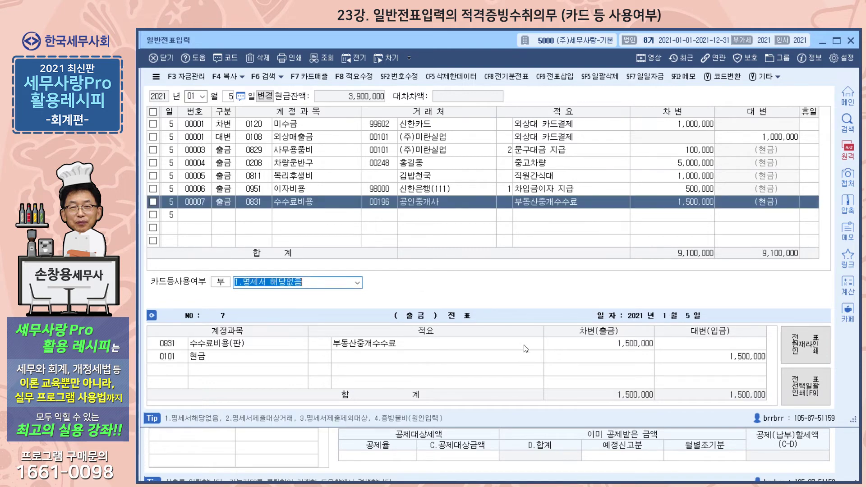
left_click(358, 283)
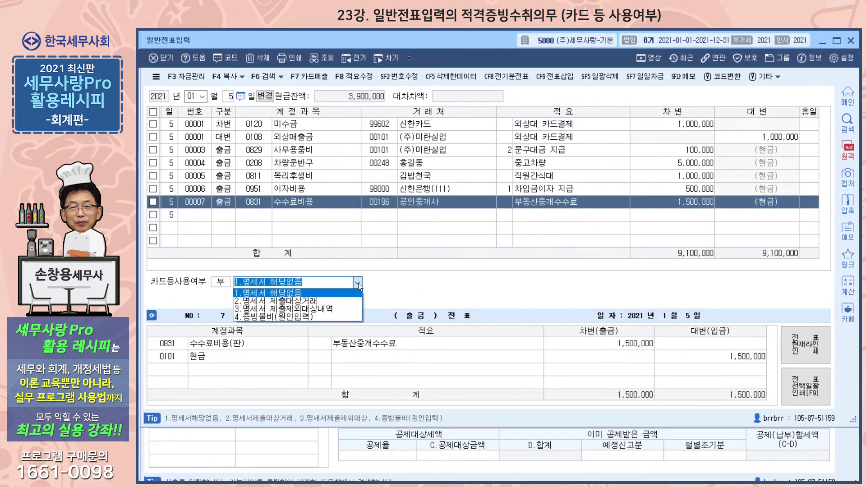
left_click(348, 310)
key("Return")
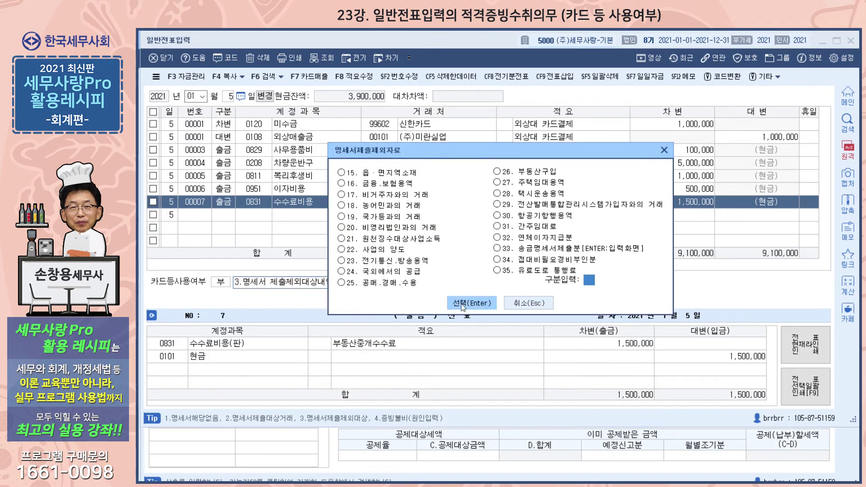
left_click(564, 252)
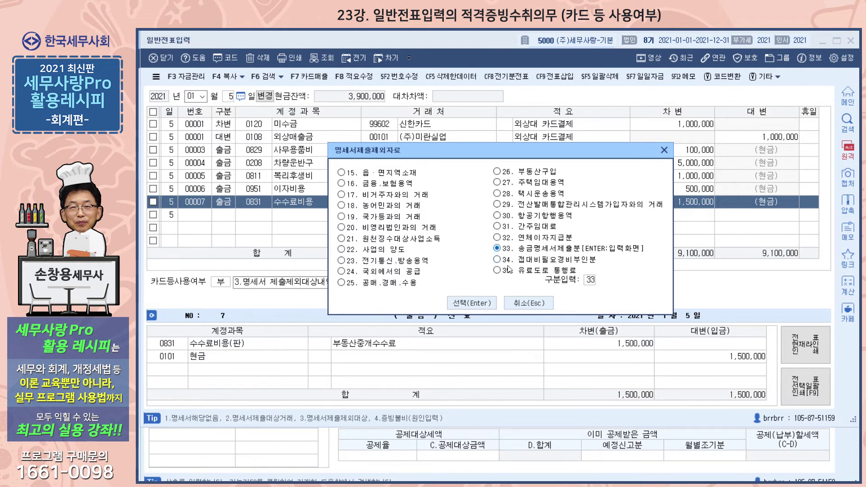
left_click(489, 308)
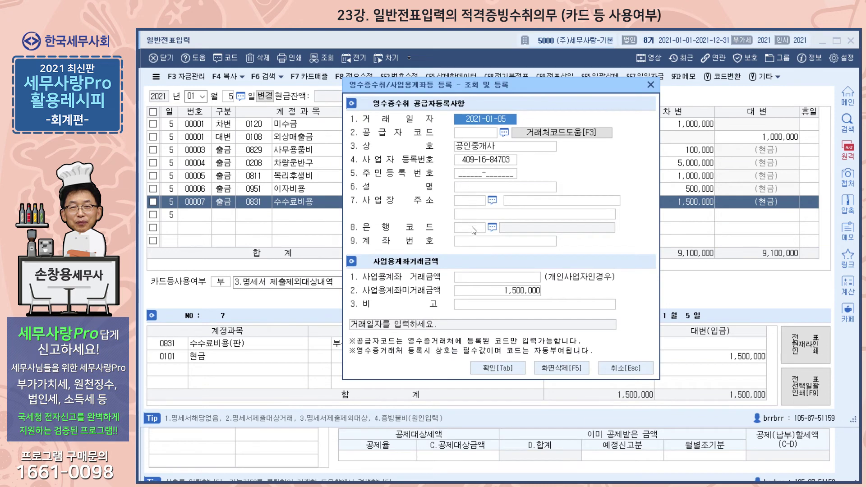
- Register the supplier's remittance details with bank code 003 기업은행 and the supplier's account number, and confirm them
left_click(474, 230)
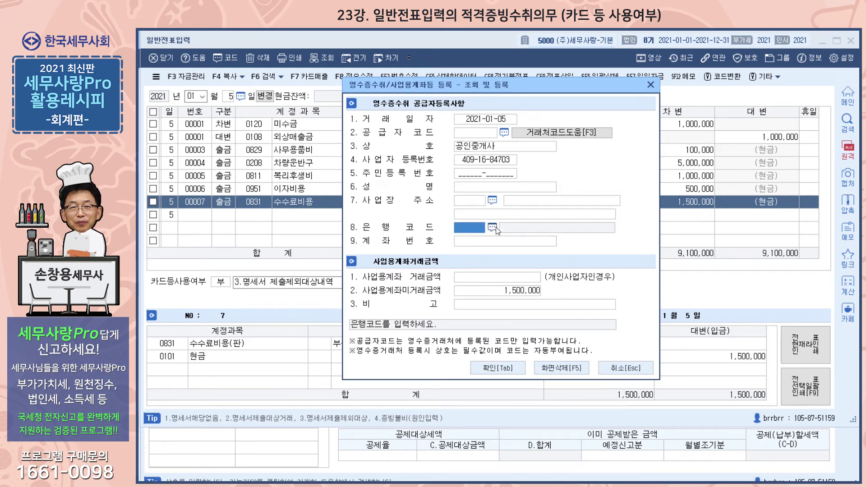
left_click(496, 228)
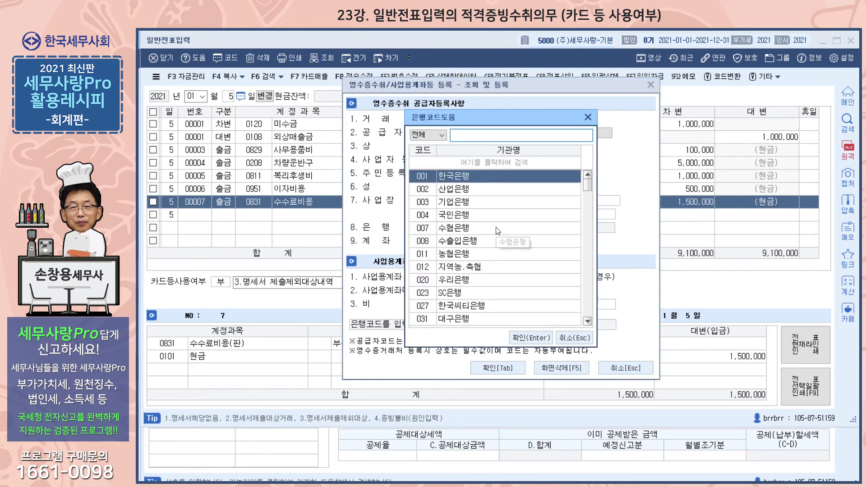
left_click(478, 203)
left_click(532, 338)
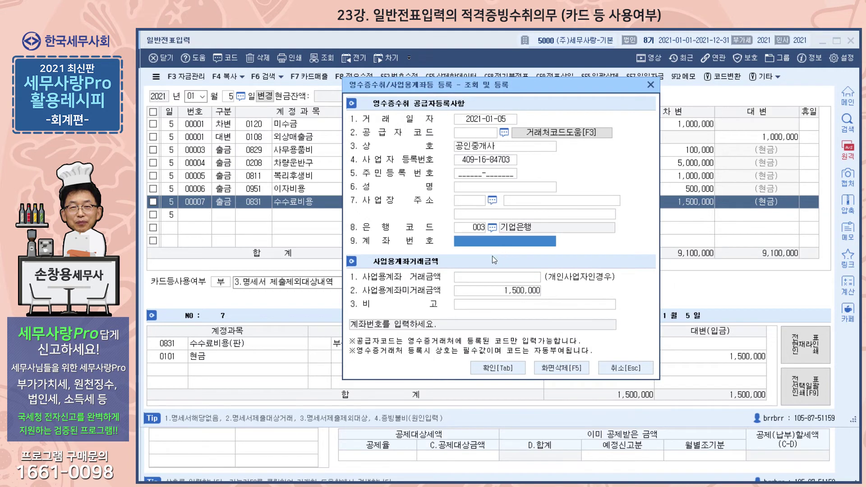
type("456-")
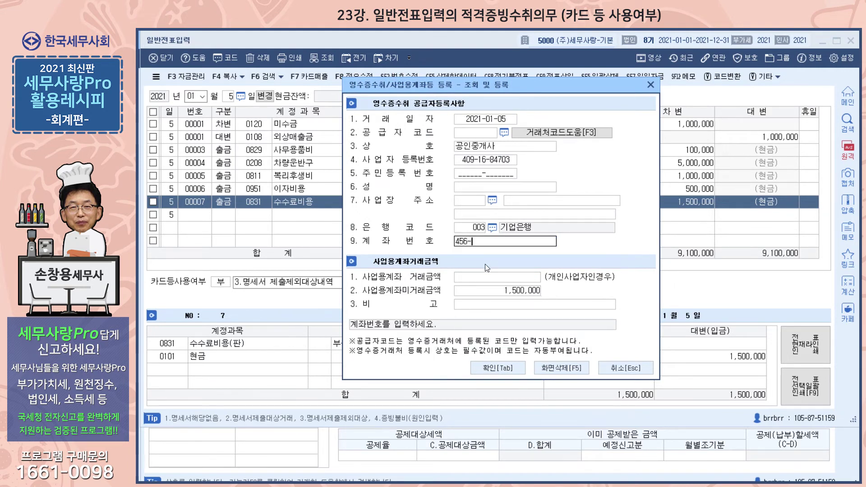
type("852-592200")
key("Return")
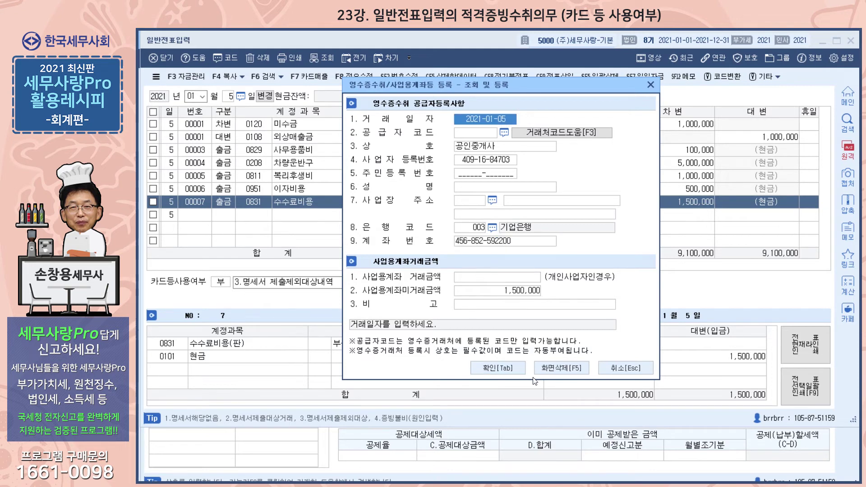
left_click(498, 368)
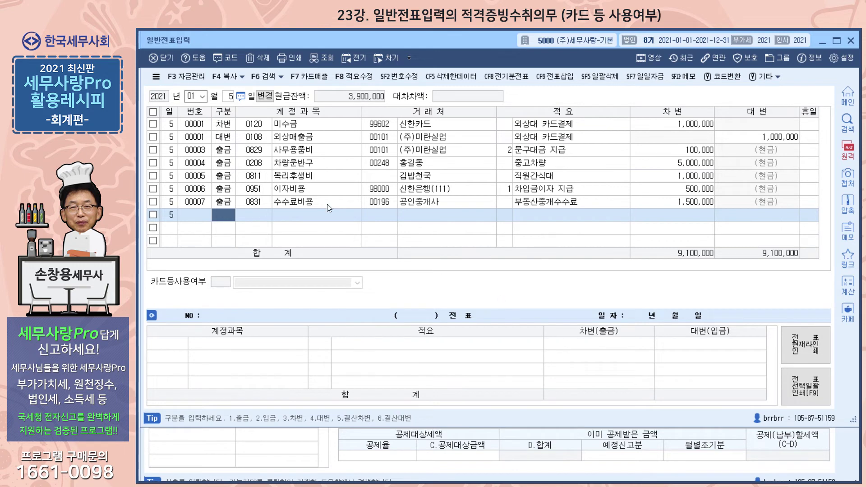
- Review the 카드등사용여부 setting of the saved 수수료비용 entry
left_click(230, 202)
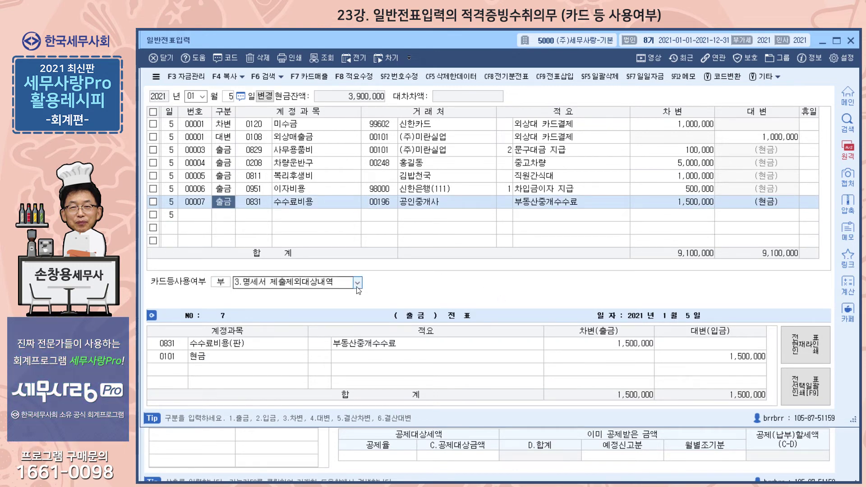
left_click(221, 282)
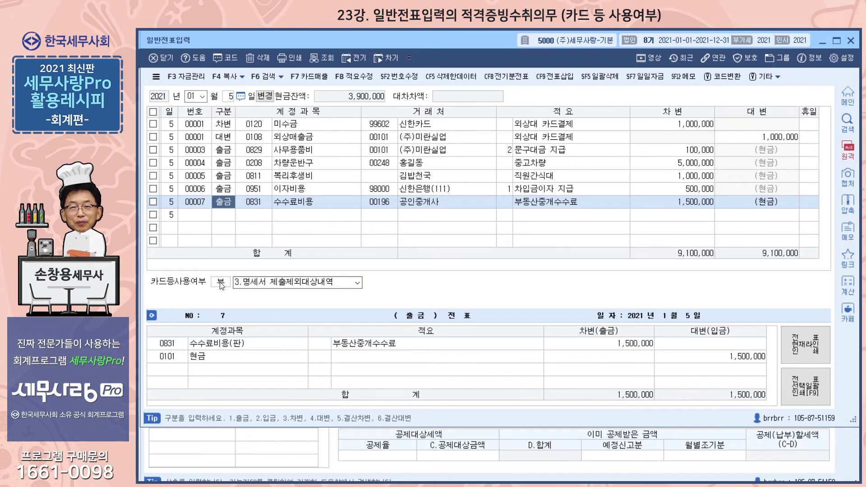
left_click(357, 282)
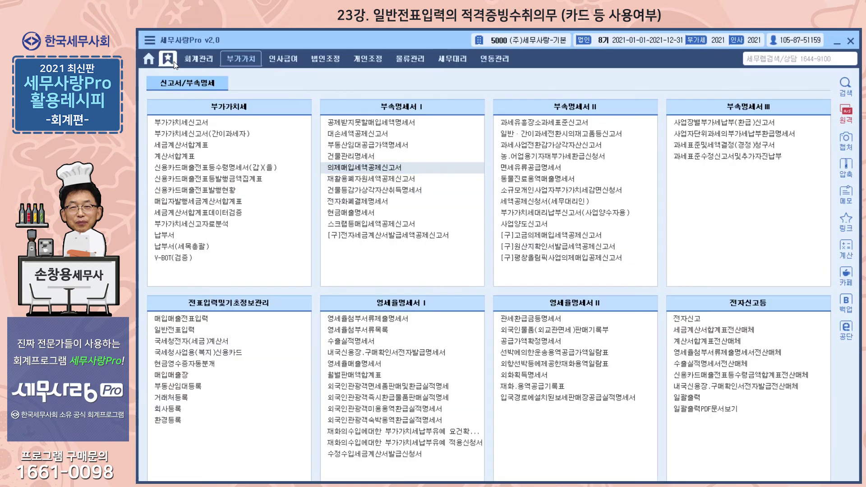
- Open the 영수증수취명세서 in the accounting module and load its 거래내역 from the vouchers
left_click(200, 60)
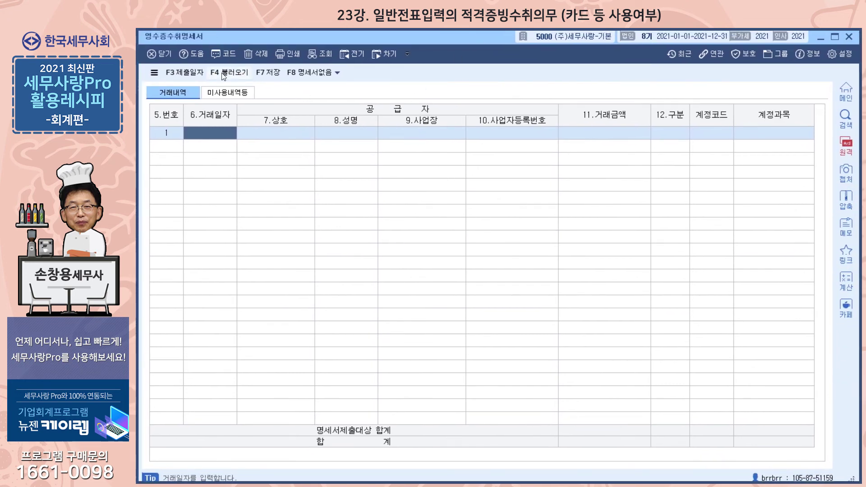
left_click(228, 72)
left_click(472, 294)
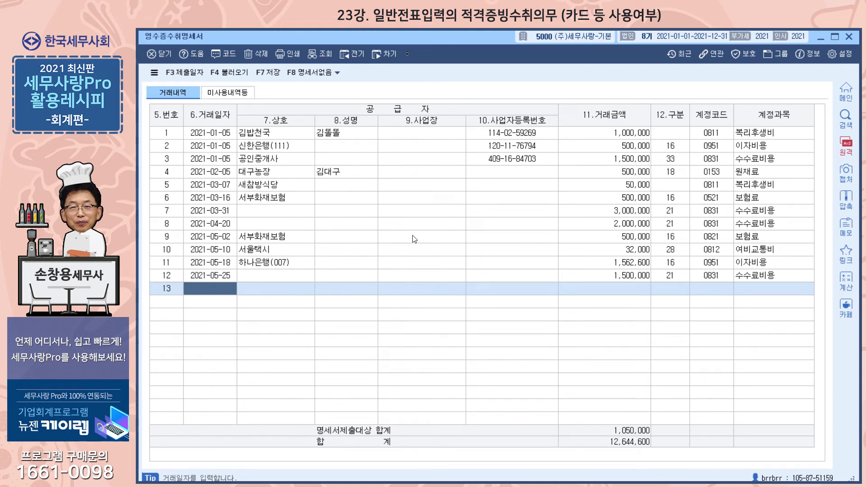
- Apply the changed 명세서 제출제외대상 details to 미사용내역등, and close the 영수증수취명세서 with its data saved
left_click(230, 96)
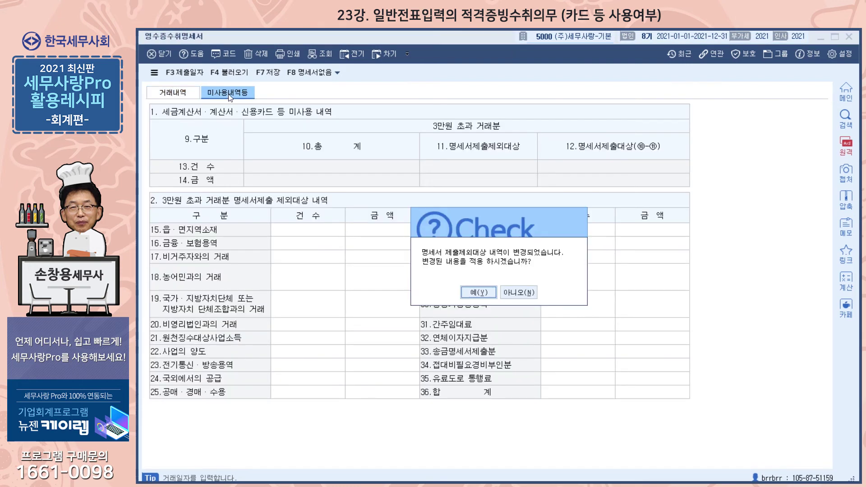
left_click(475, 290)
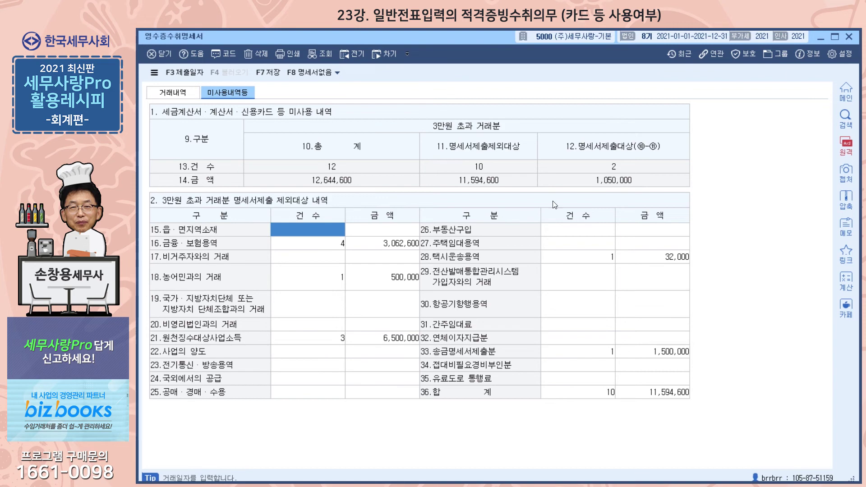
left_click(848, 38)
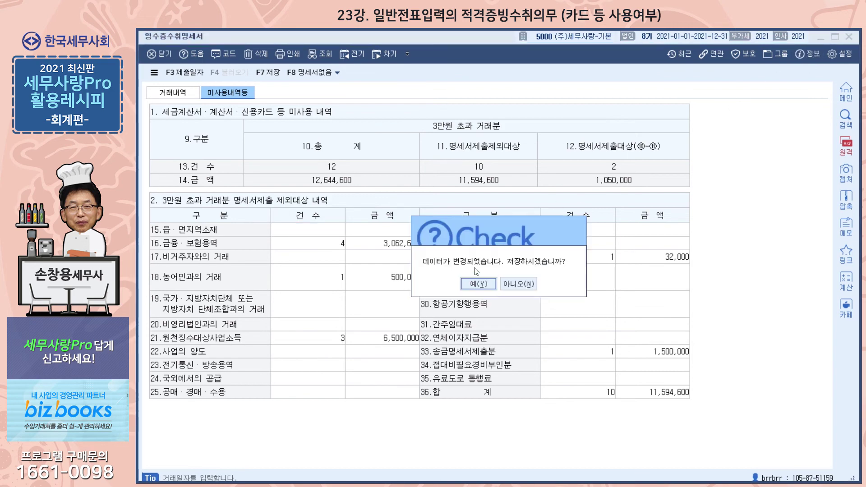
key("Return")
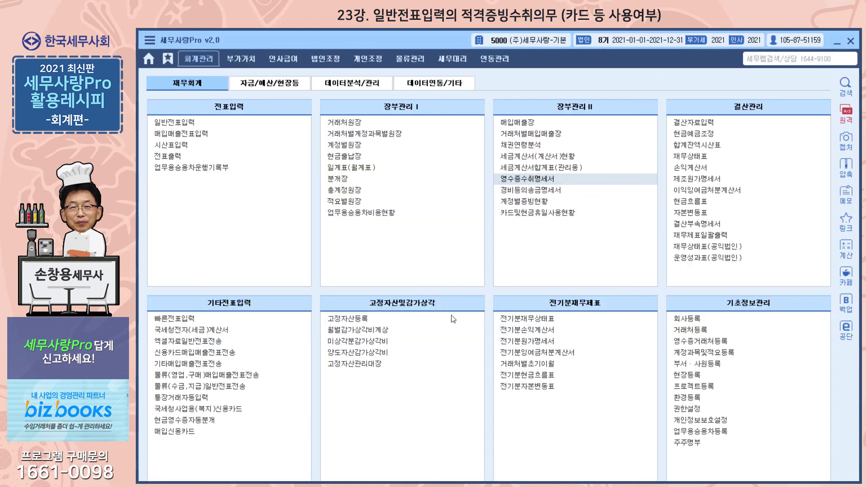
- Open the 경비등의송금명세서, load the remittance transactions into it, and close it with the data saved
left_click(540, 193)
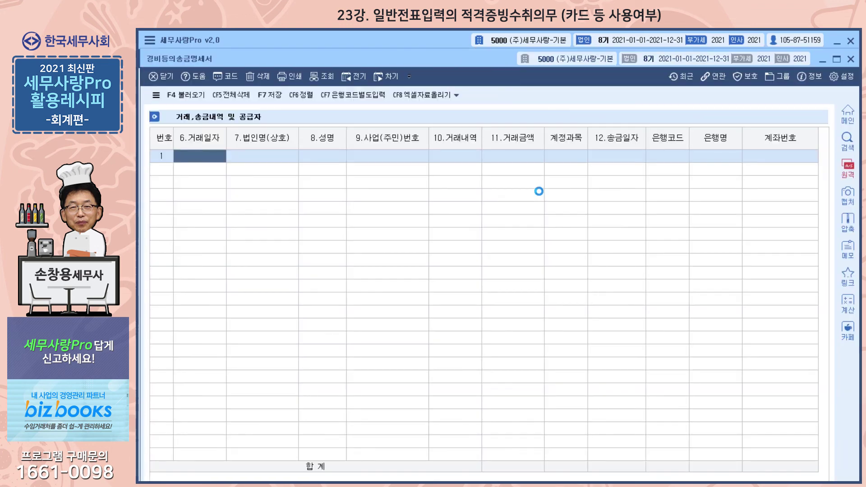
left_click(181, 97)
left_click(477, 304)
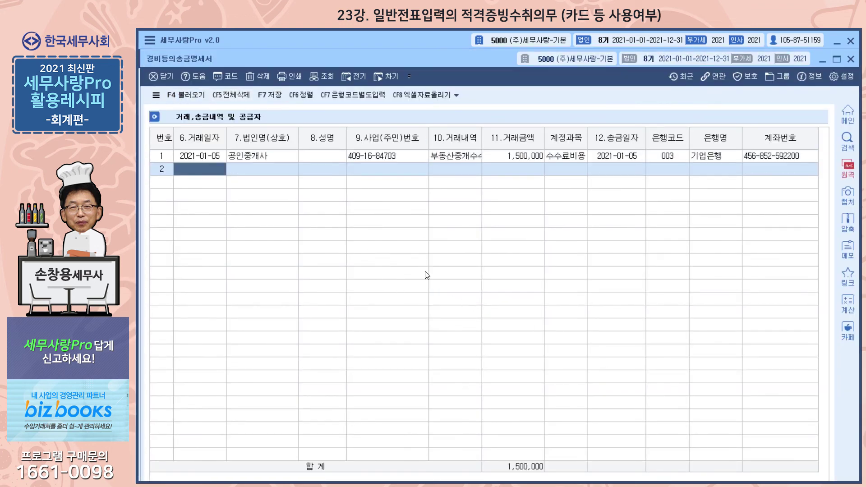
left_click(272, 159)
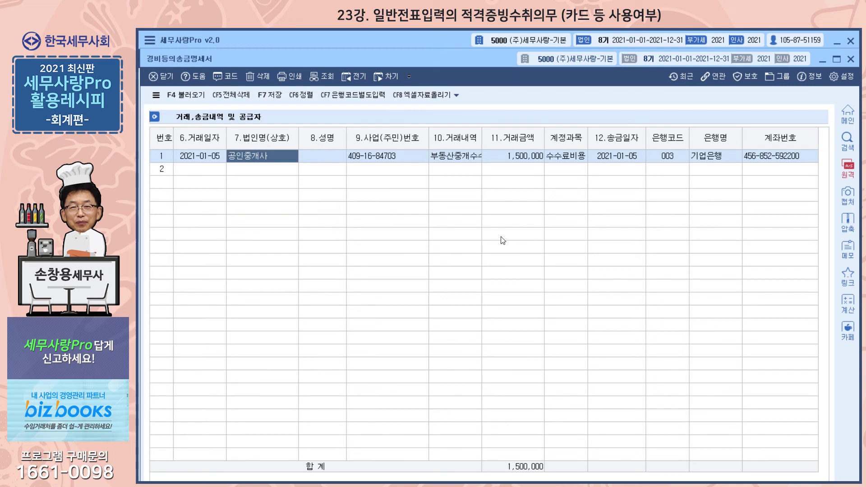
left_click(851, 58)
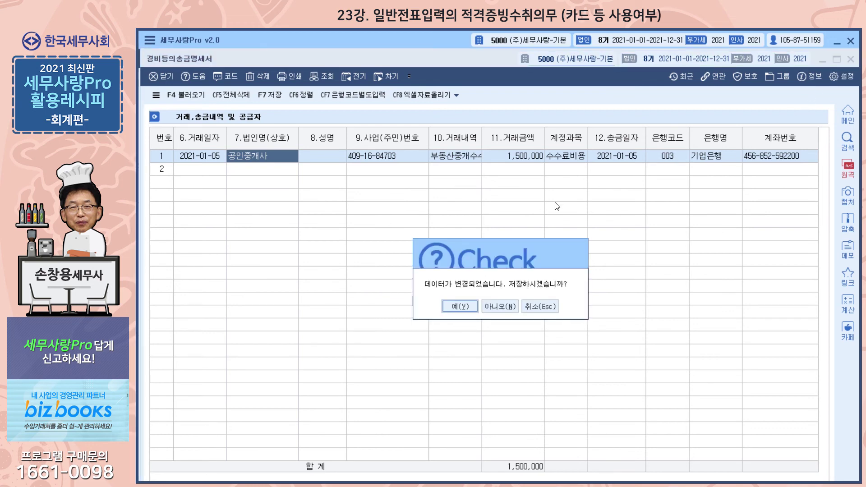
left_click(467, 309)
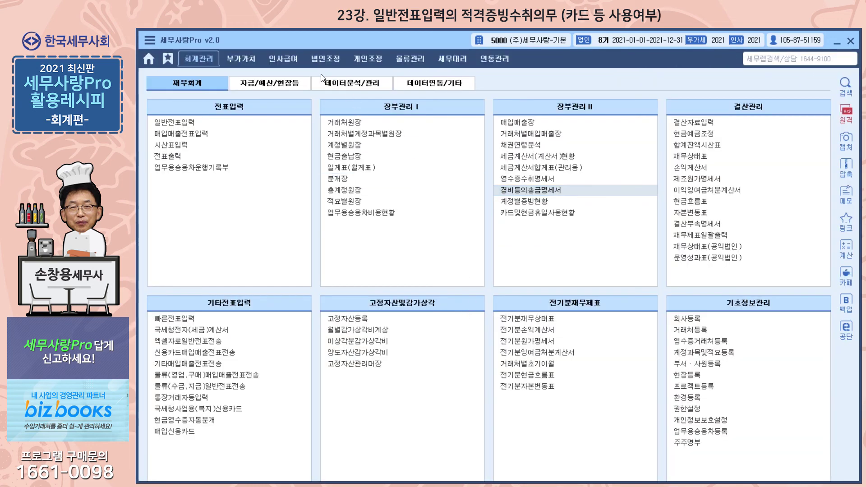
- Open the 가산세액계산서 under corporate tax adjustment and load the data into its 미제출가산세 section
left_click(328, 61)
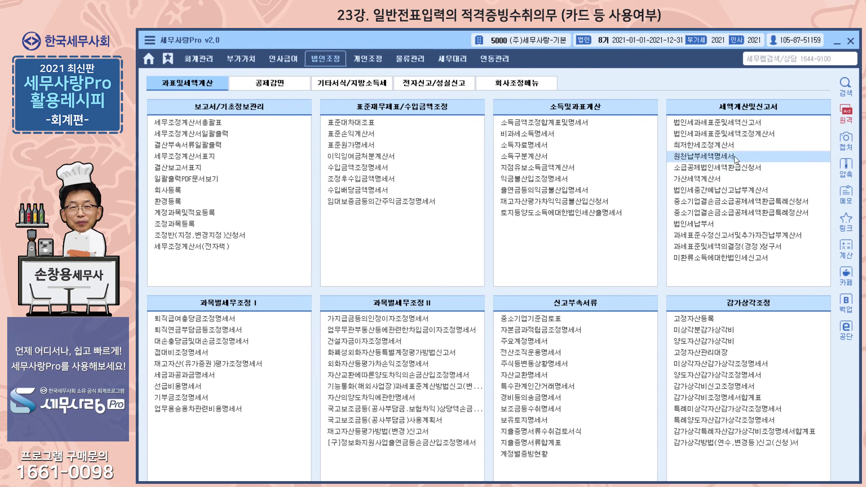
left_click(711, 180)
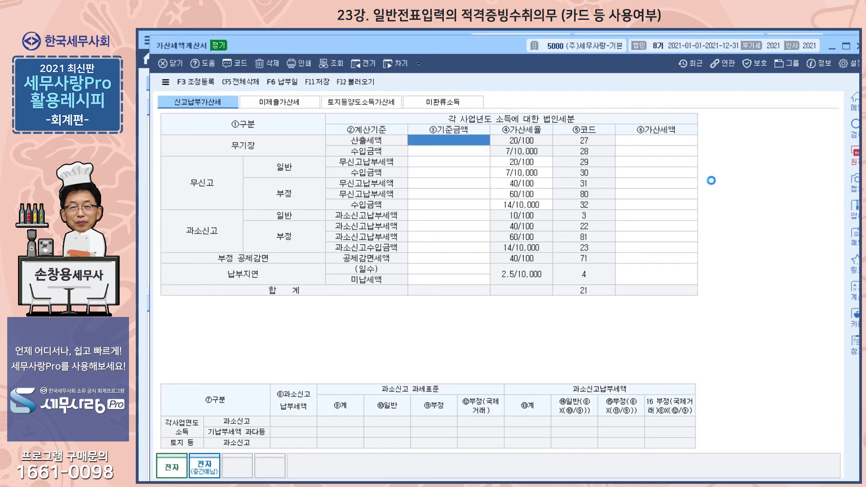
left_click(287, 106)
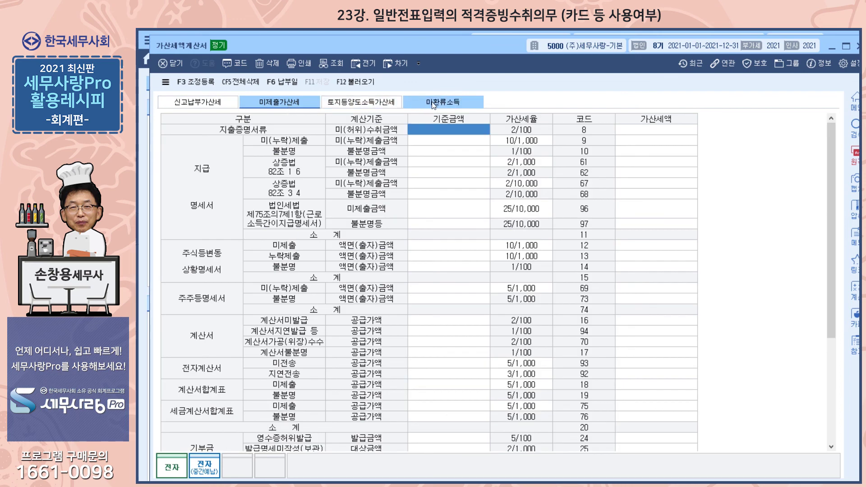
left_click(361, 84)
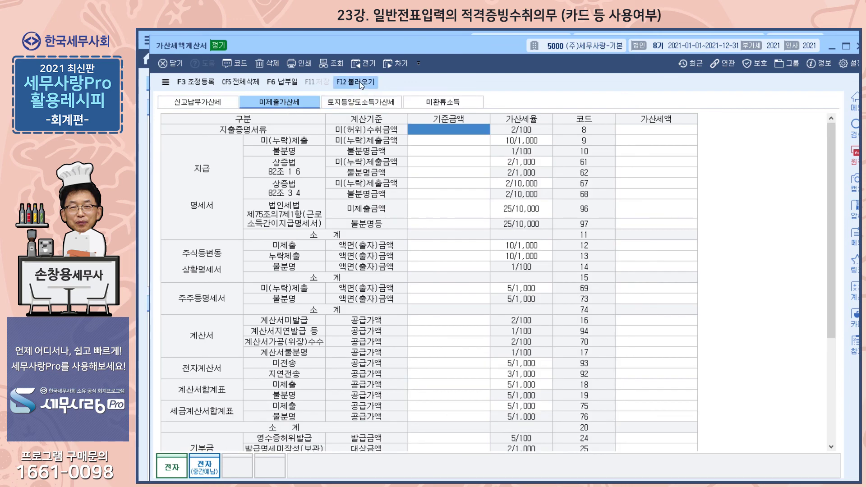
left_click(496, 294)
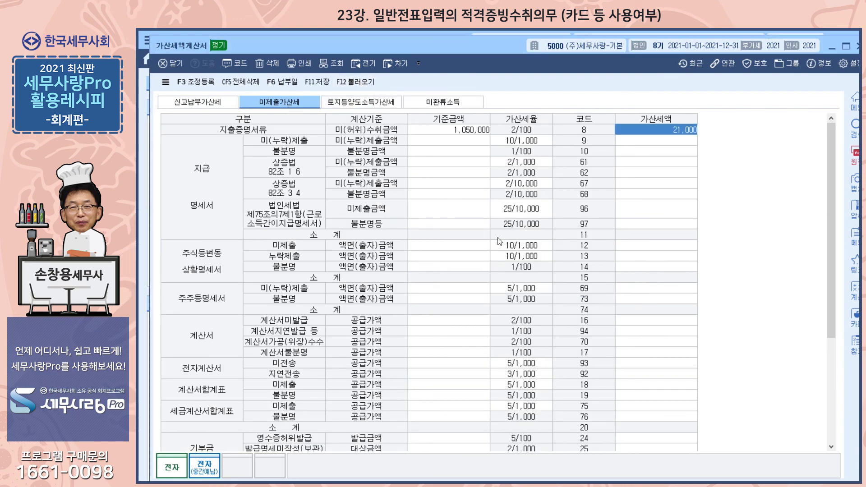